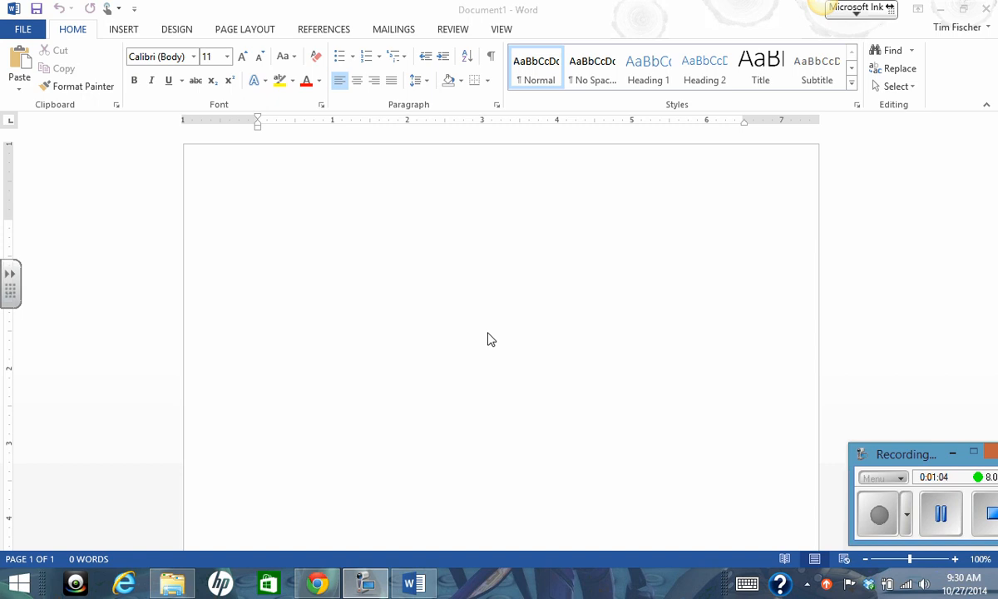
# Show the formatting marks and insert a table with two columns and four rows below a blank first line.
pyautogui.click(492, 59)
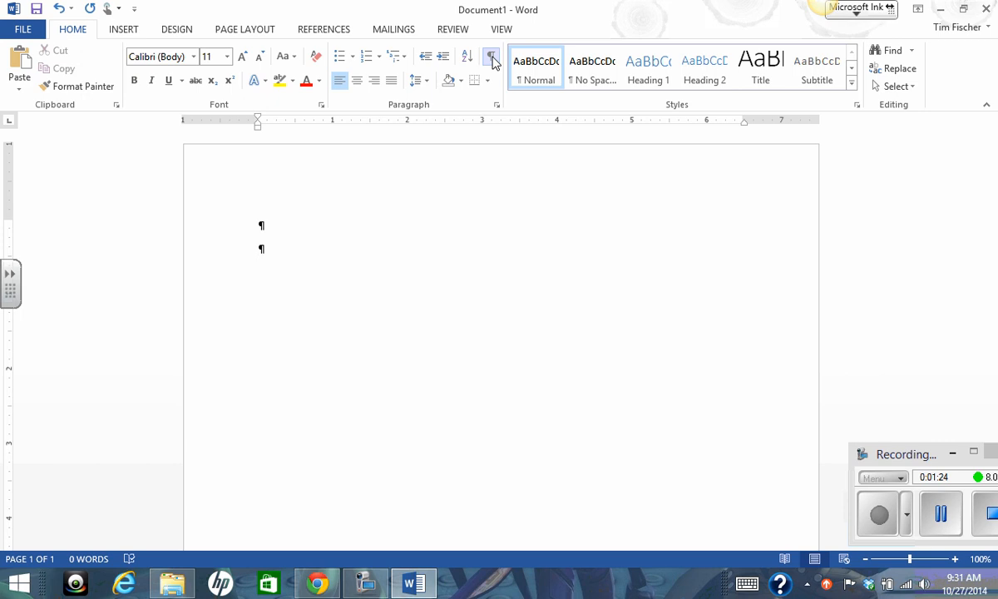
pyautogui.click(257, 227)
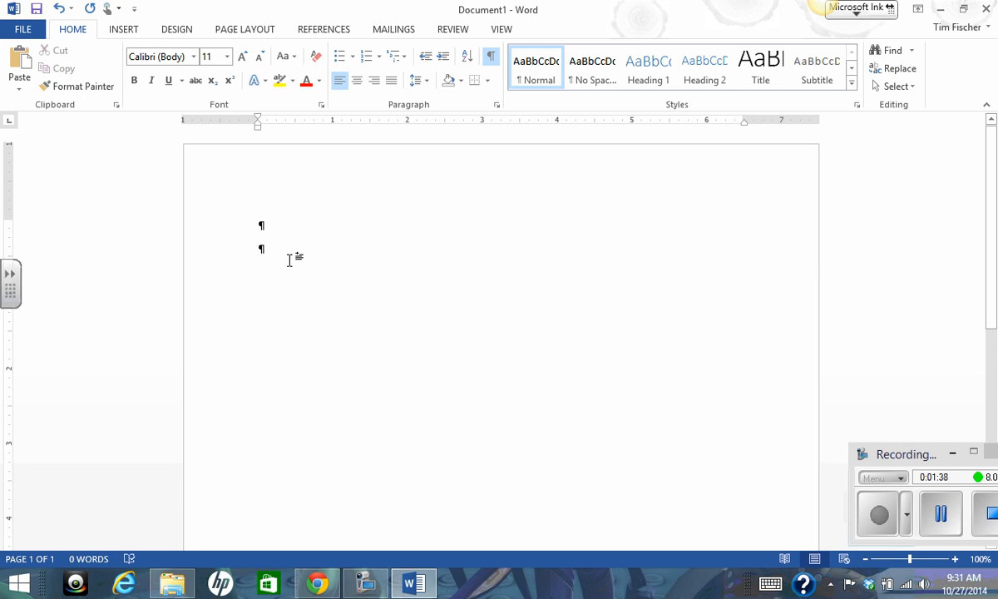
pyautogui.click(125, 30)
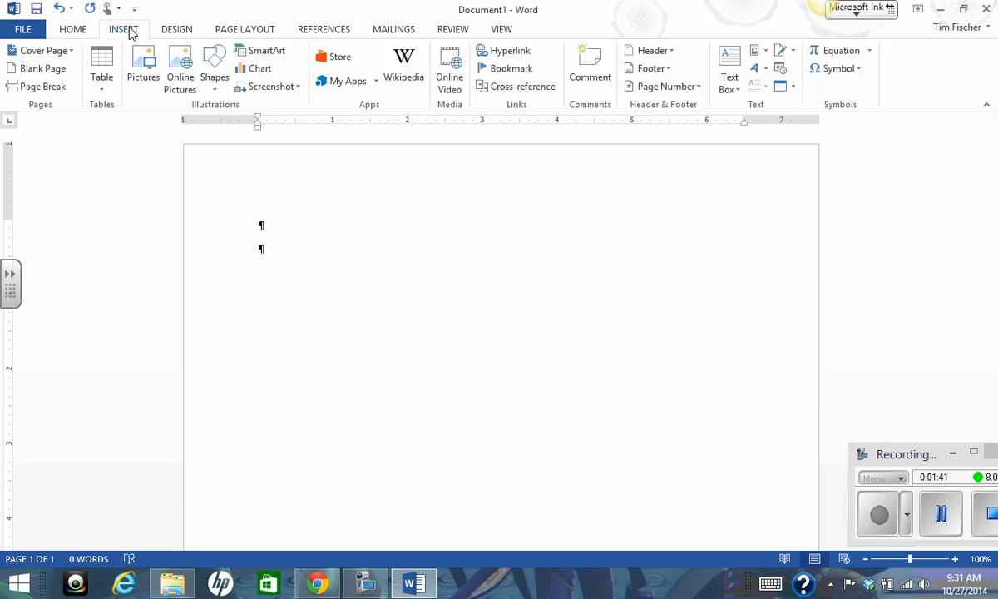
pyautogui.click(103, 88)
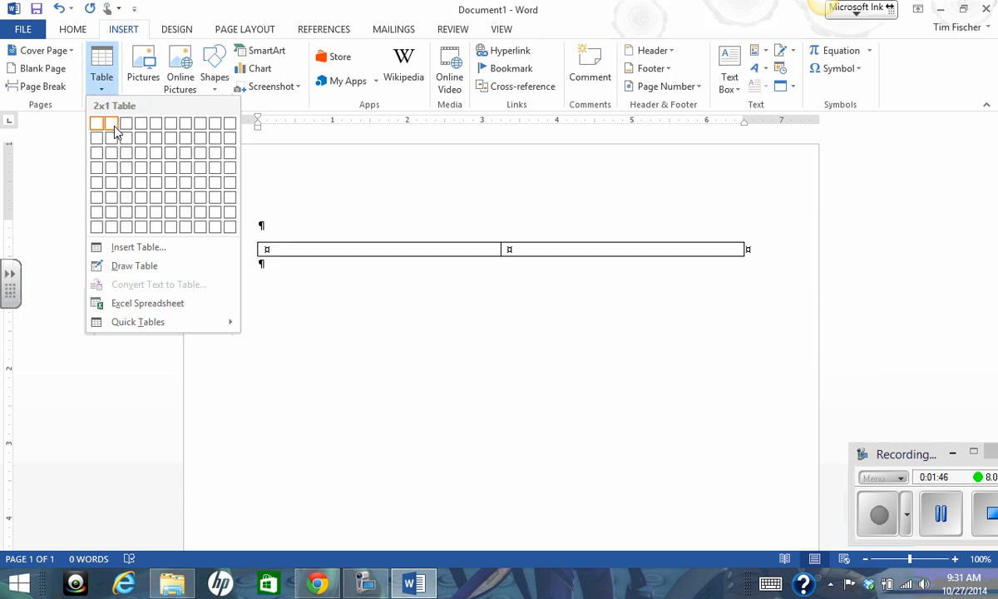
pyautogui.click(113, 173)
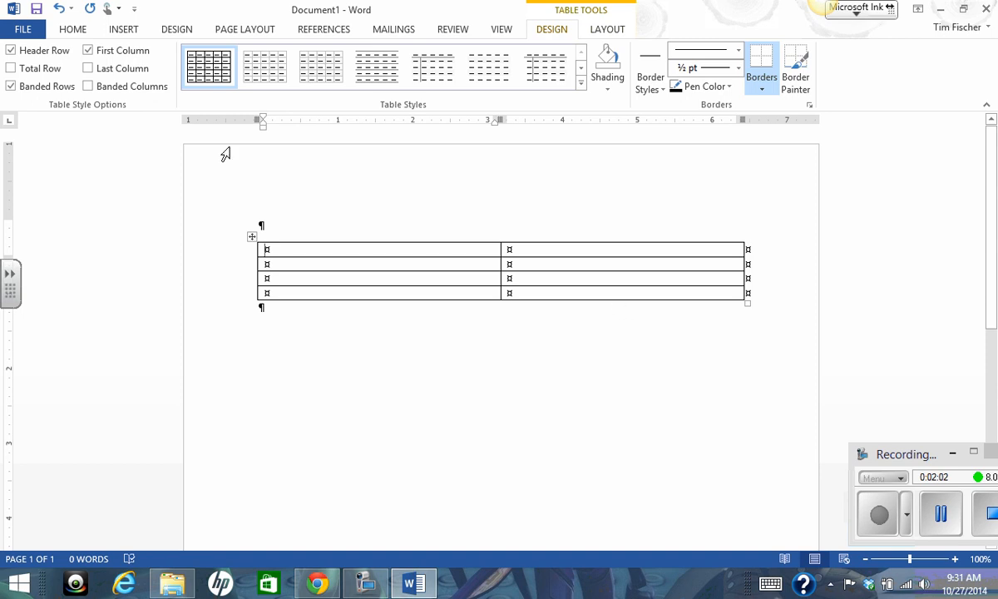
# Hide the formatting marks and narrow the table's first column to about 3.18 inches.
pyautogui.click(73, 29)
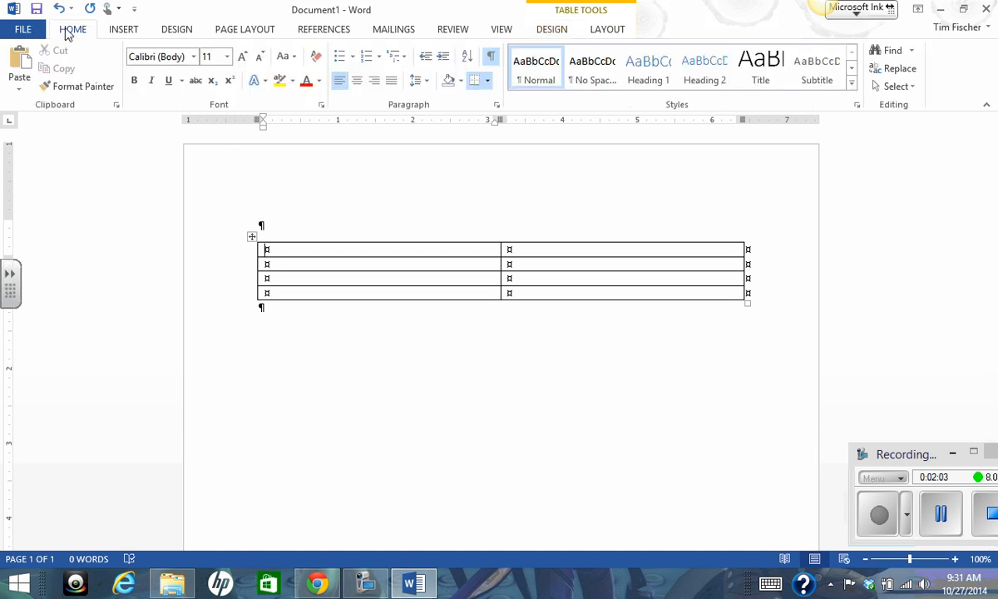
pyautogui.click(491, 56)
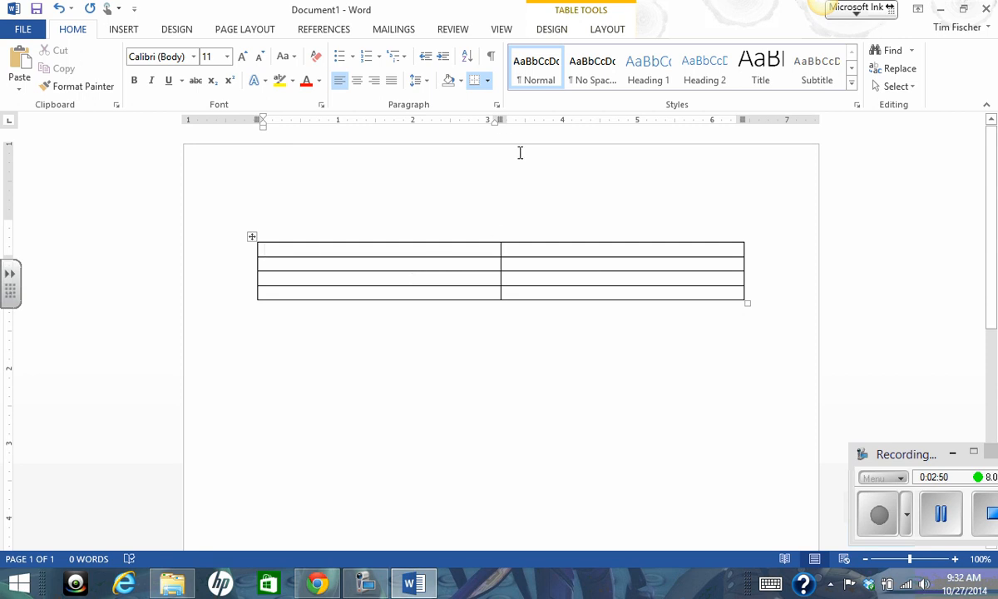
pyautogui.moveTo(495, 120)
pyautogui.mouseDown()
pyautogui.moveTo(281, 140)
pyautogui.moveTo(537, 154)
pyautogui.moveTo(495, 156)
pyautogui.mouseUp()
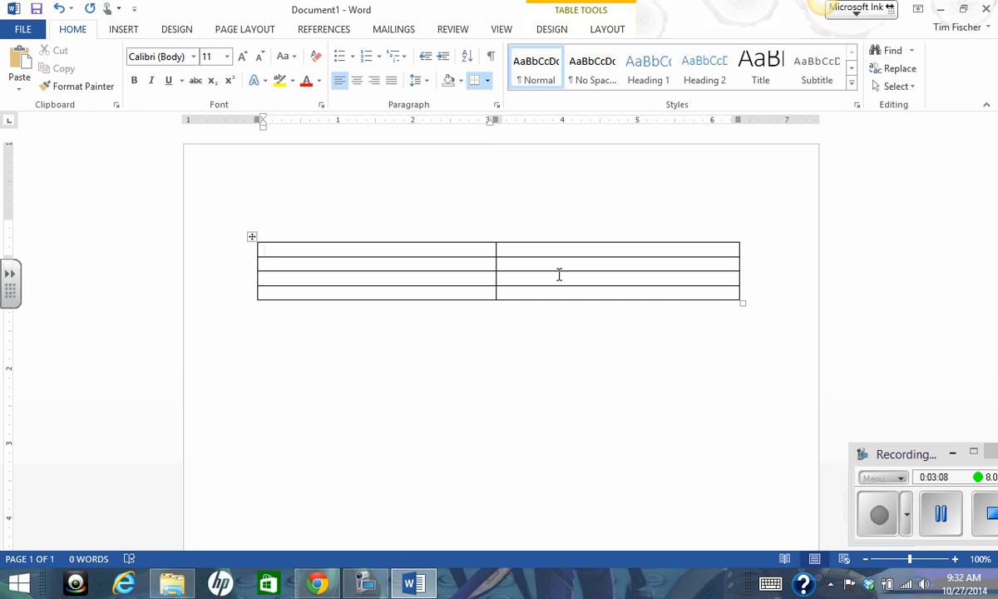
# Set the preferred width of every cell in the table to about 0.4 inch.
pyautogui.click(252, 237)
pyautogui.rightClick(315, 268)
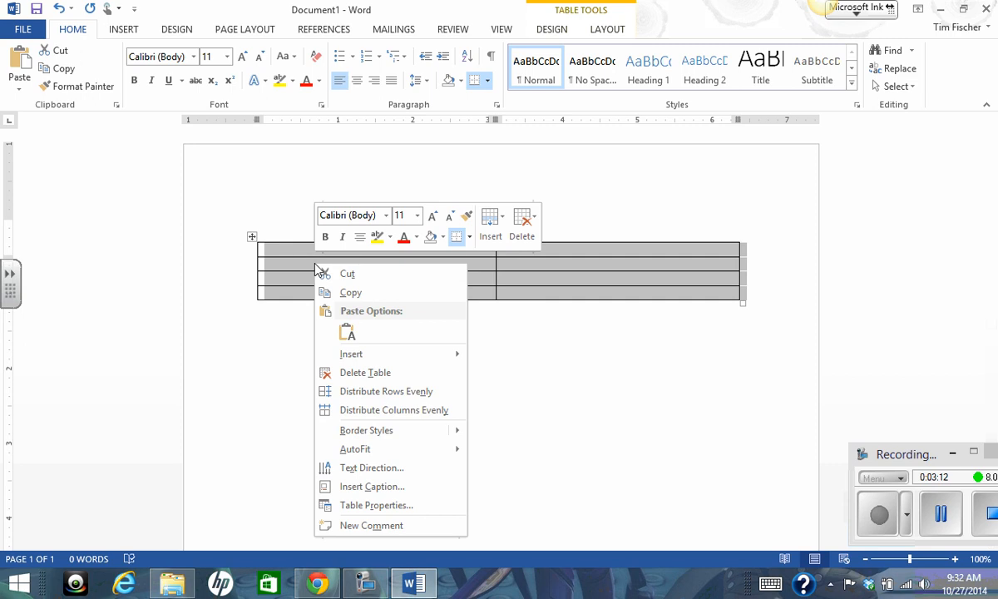
pyautogui.moveTo(376, 354)
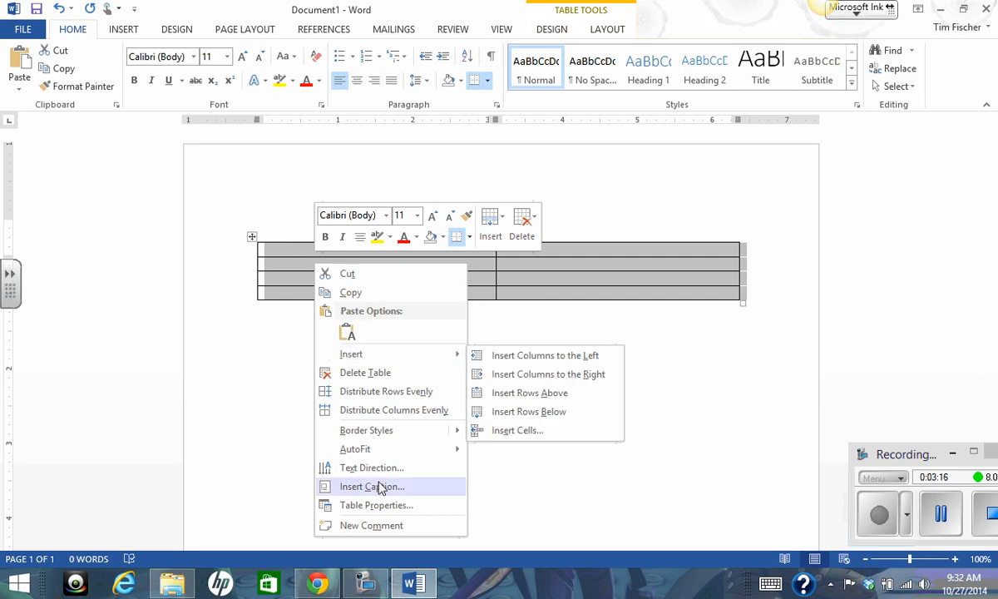
pyautogui.click(377, 509)
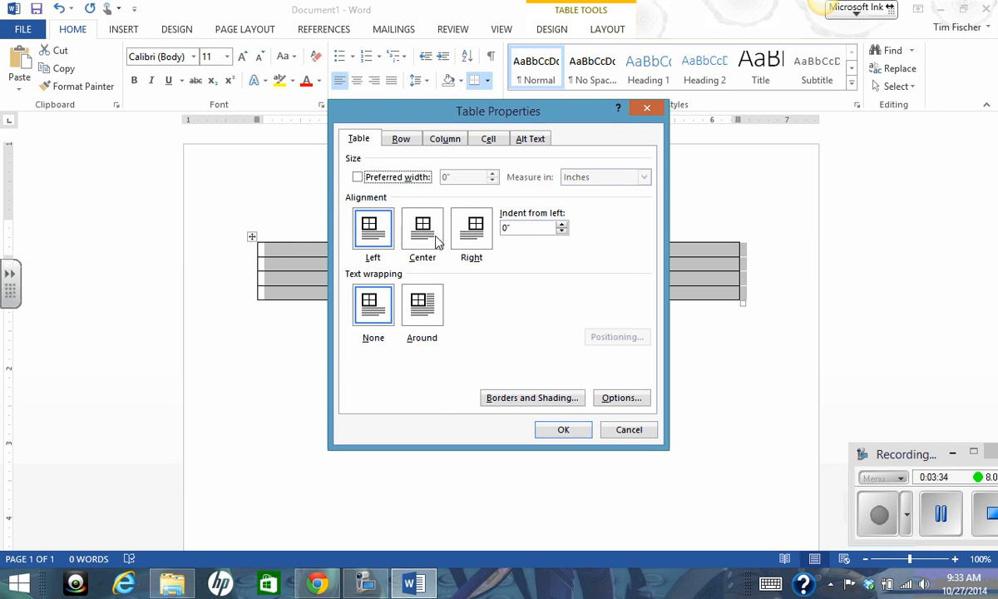
pyautogui.click(403, 140)
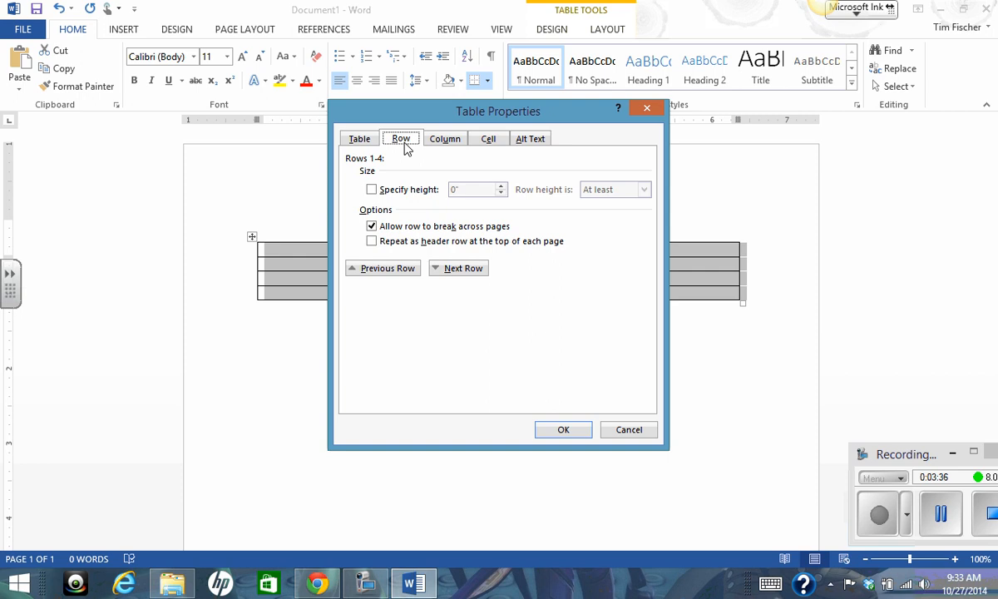
pyautogui.click(442, 139)
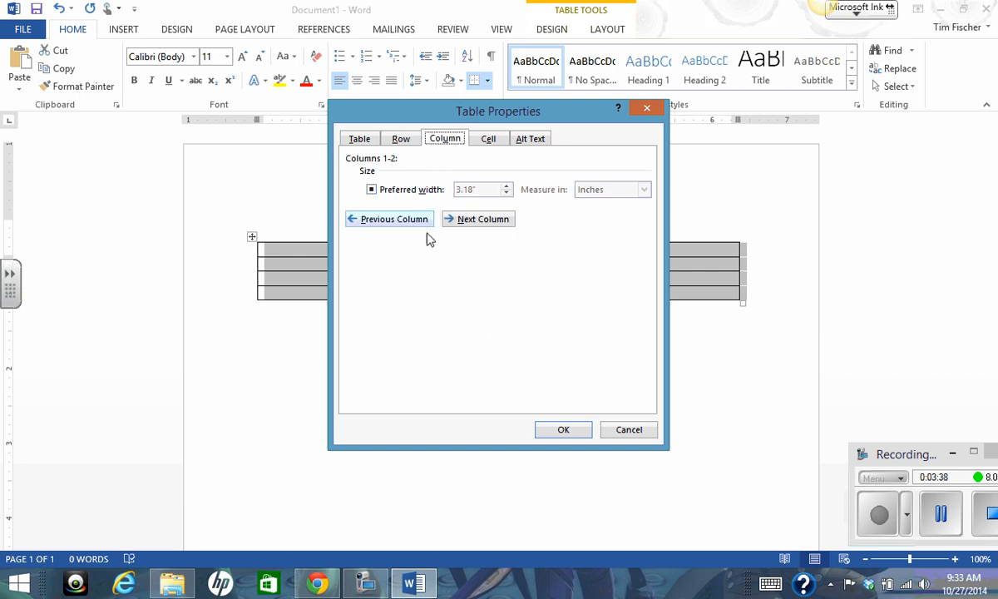
pyautogui.click(488, 140)
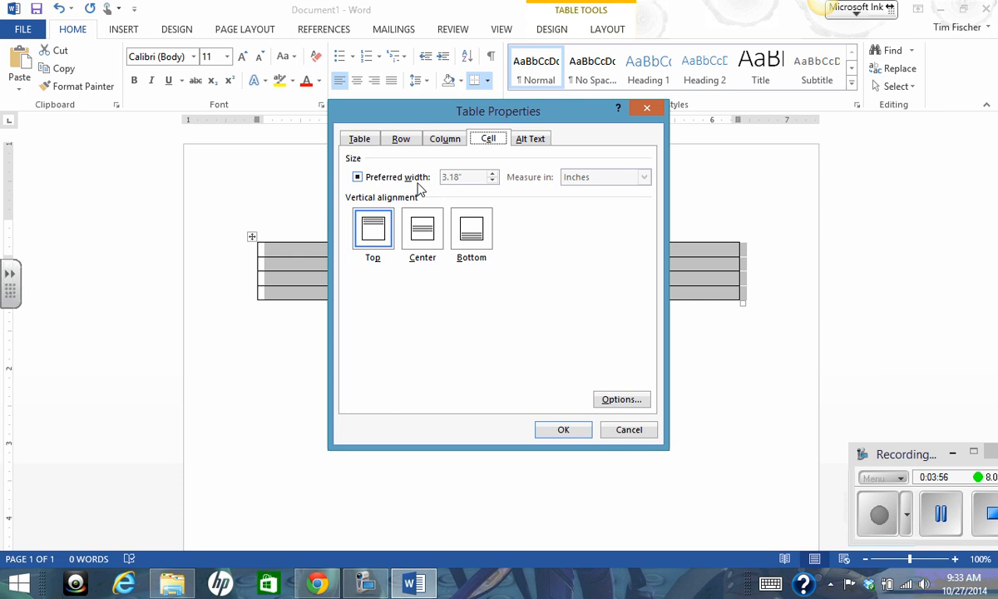
pyautogui.click(357, 178)
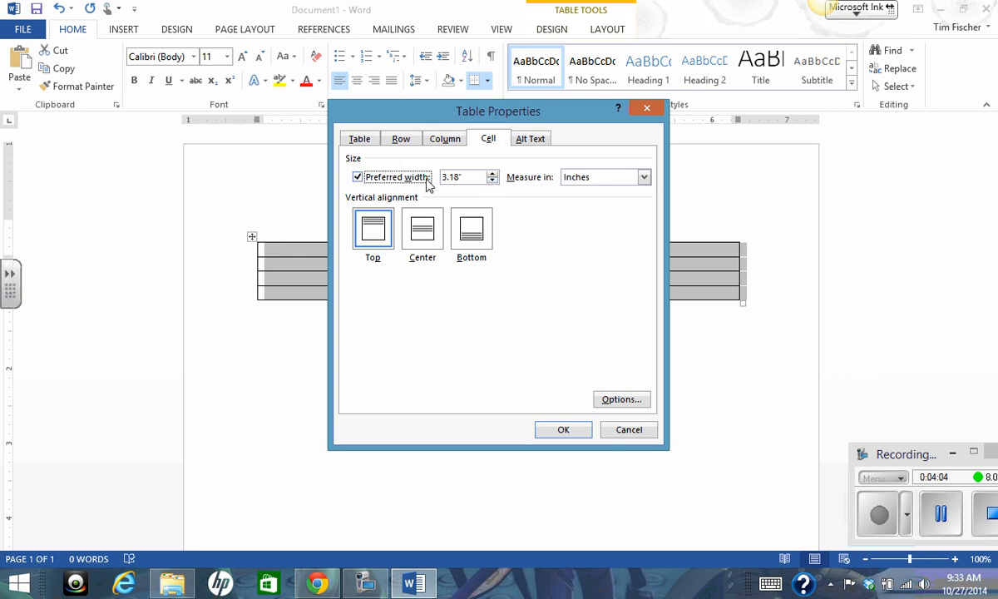
pyautogui.click(493, 181)
pyautogui.click(493, 181)
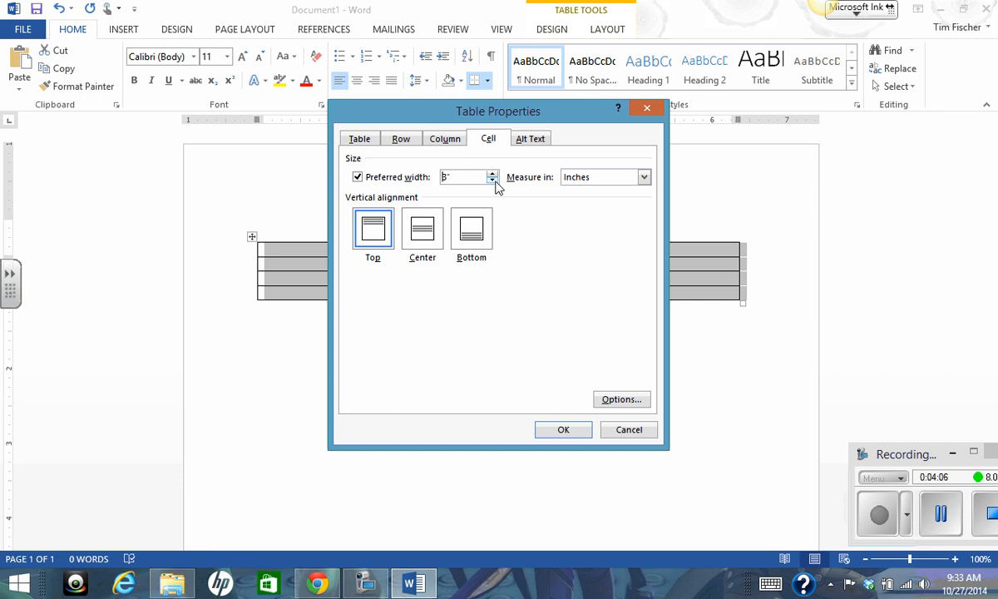
pyautogui.click(493, 181)
pyautogui.click(494, 182)
pyautogui.click(492, 174)
pyautogui.click(564, 431)
pyautogui.click(323, 387)
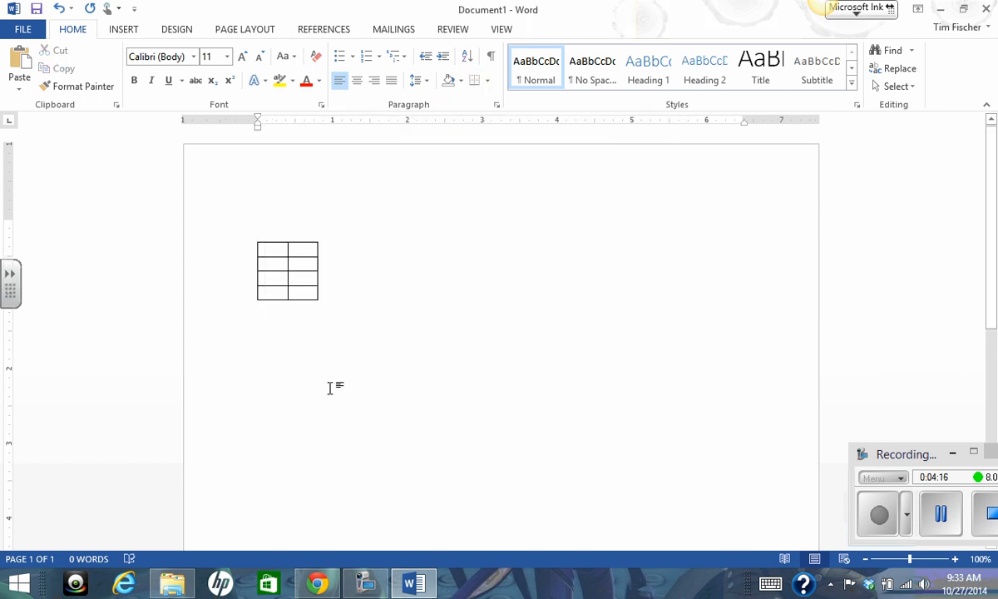
# Enter x and Y as the column headings and fill the Y column with 8, 14 and 20.
pyautogui.click(278, 251)
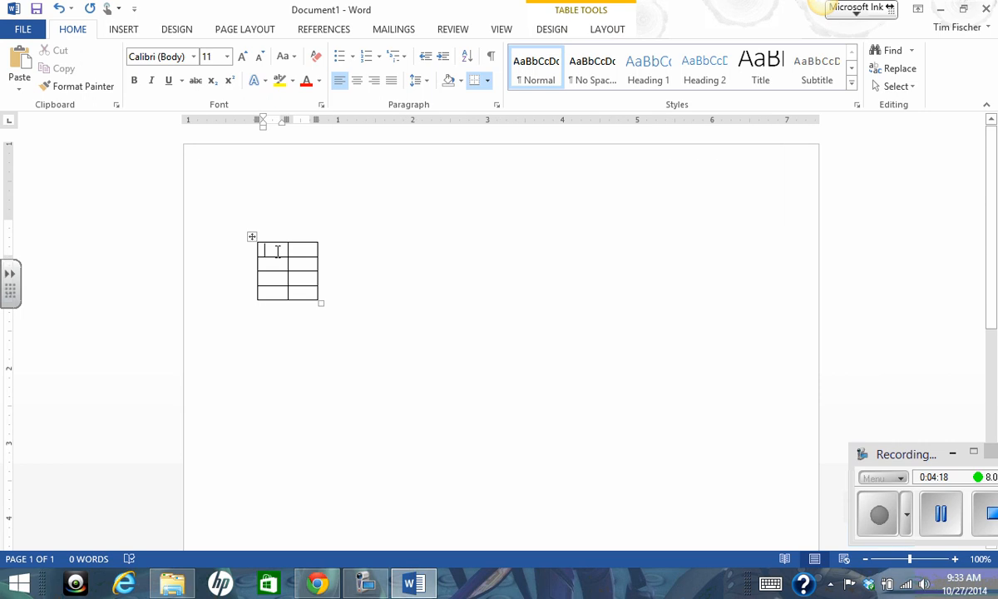
pyautogui.write('x')
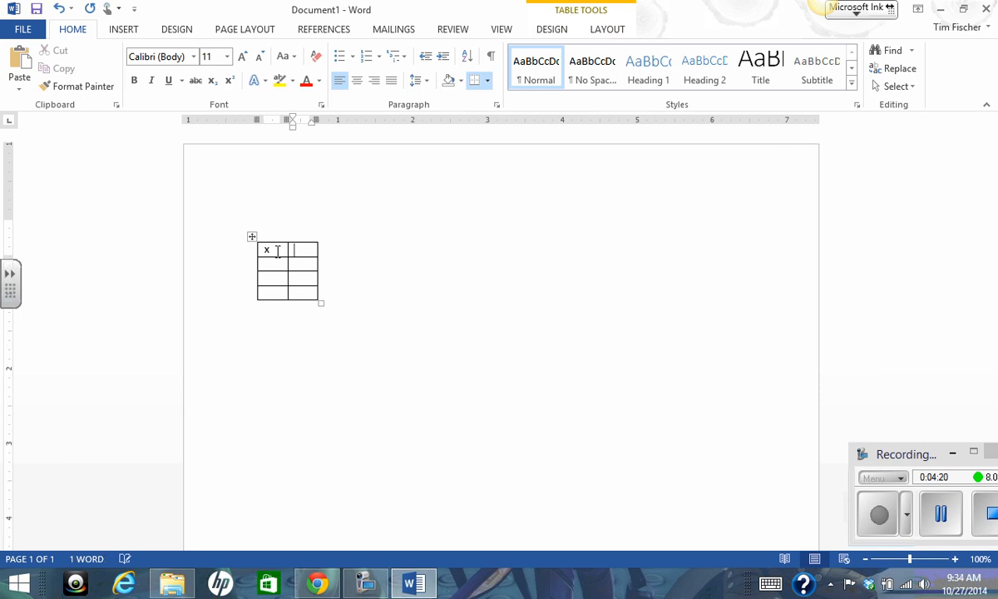
pyautogui.press('Tab')
pyautogui.write('Y')
pyautogui.press('Down')
pyautogui.write('8')
pyautogui.press('Down')
pyautogui.write('14')
pyautogui.press('Down')
pyautogui.write('20')
# Fill the x column with 3, 6 and 9 in the rows below the heading.
pyautogui.hotkey('shift', 'Tab')
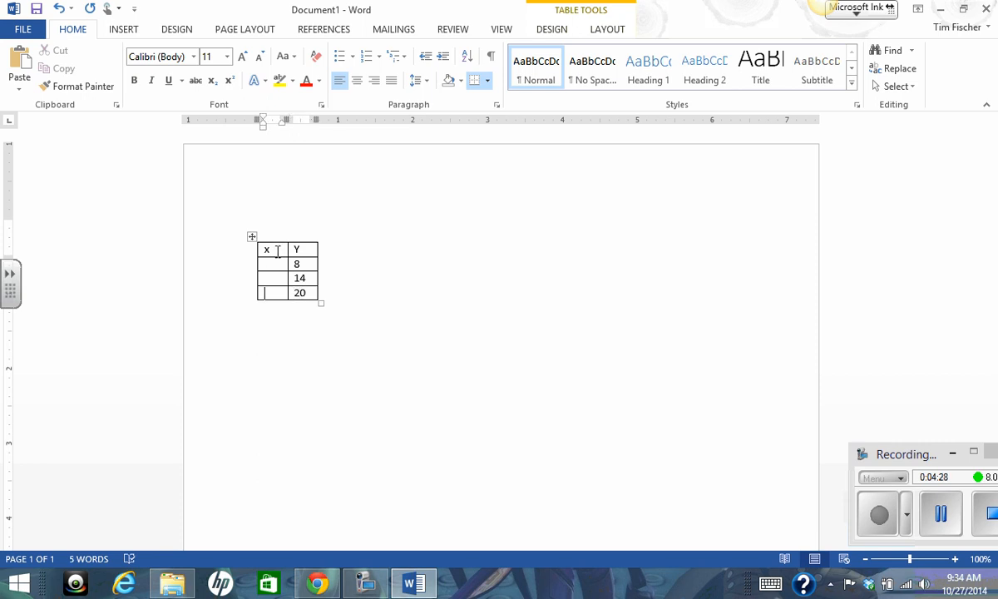
pyautogui.write('9')
pyautogui.press('Up')
pyautogui.write('6')
pyautogui.press('Up')
pyautogui.write('3')
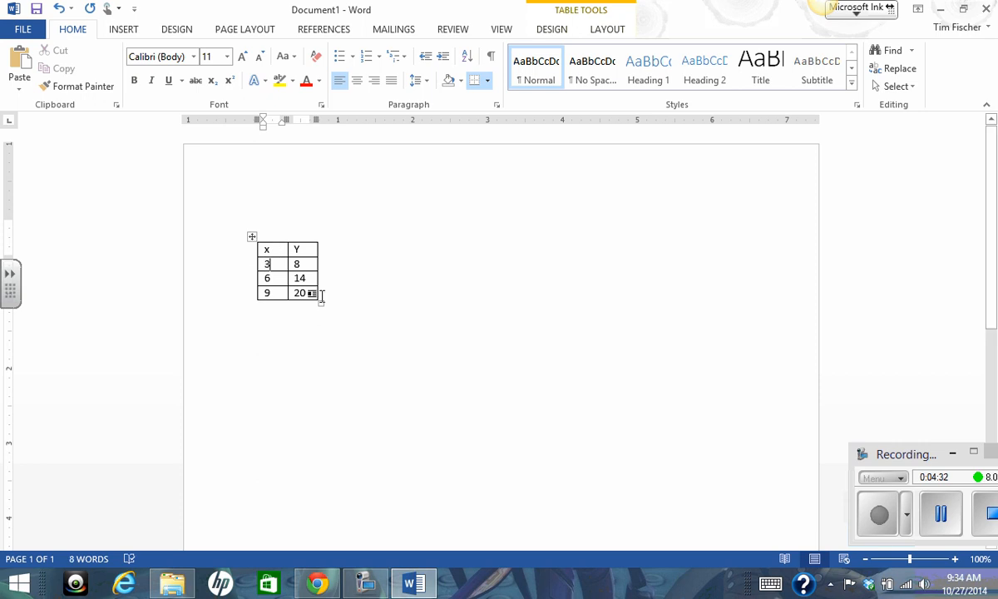
# Format all the table text in Times New Roman at size 12.
pyautogui.moveTo(314, 293); pyautogui.dragTo(256, 201)
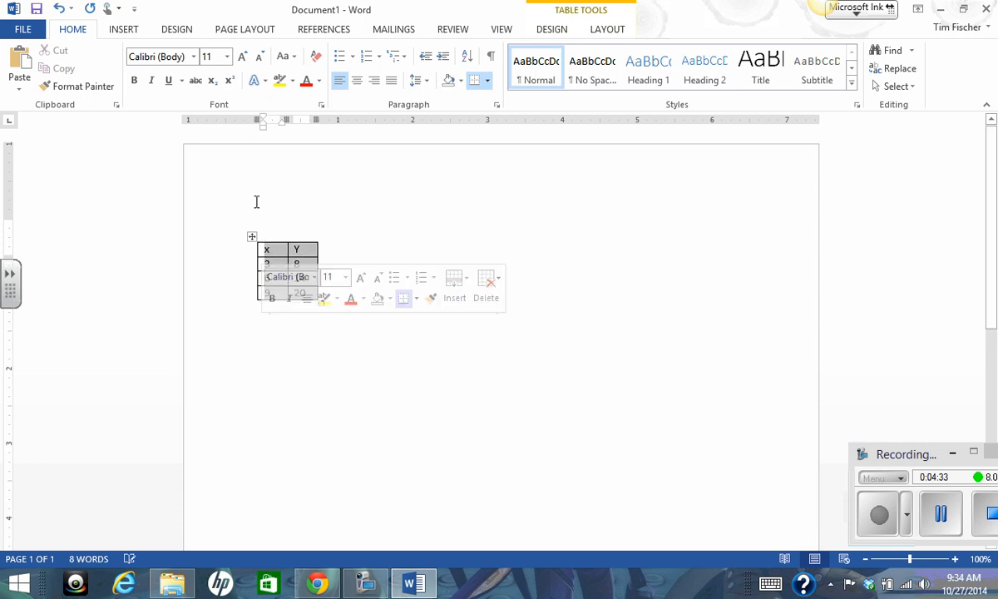
pyautogui.click(192, 56)
pyautogui.click(201, 150)
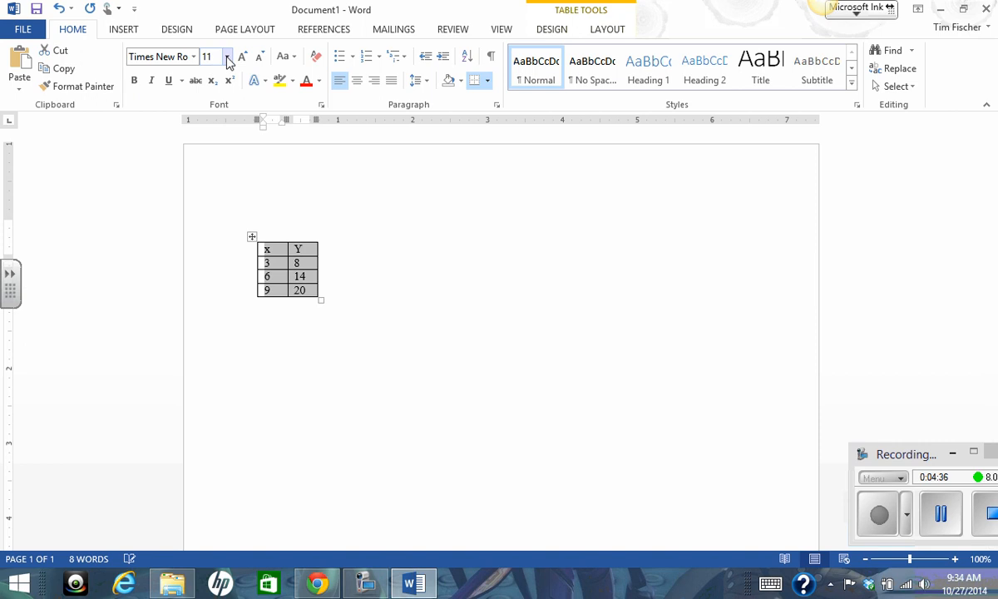
pyautogui.click(226, 57)
pyautogui.click(213, 134)
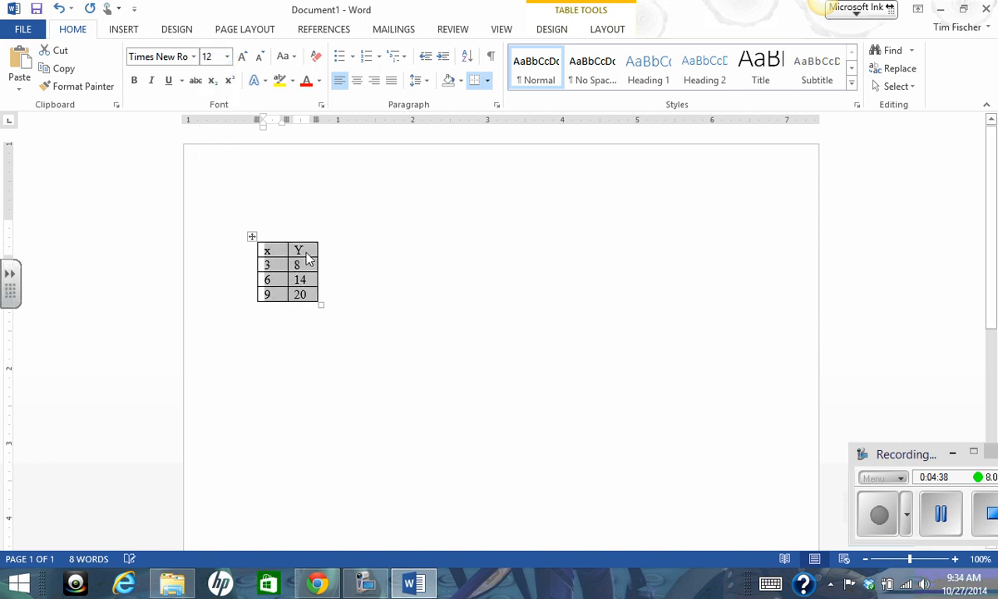
# Replace the second column's heading with a lowercase y.
pyautogui.click(306, 252)
pyautogui.press('BackSpace')
pyautogui.write('y')
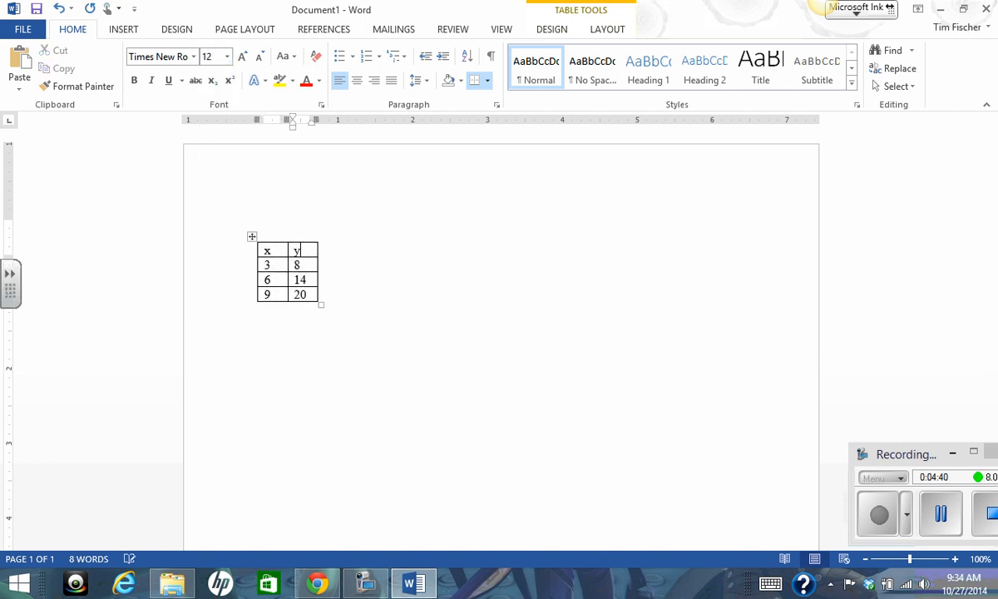
# Center the text in all table cells and return it to left alignment.
pyautogui.moveTo(296, 288); pyautogui.dragTo(285, 133)
pyautogui.click(357, 80)
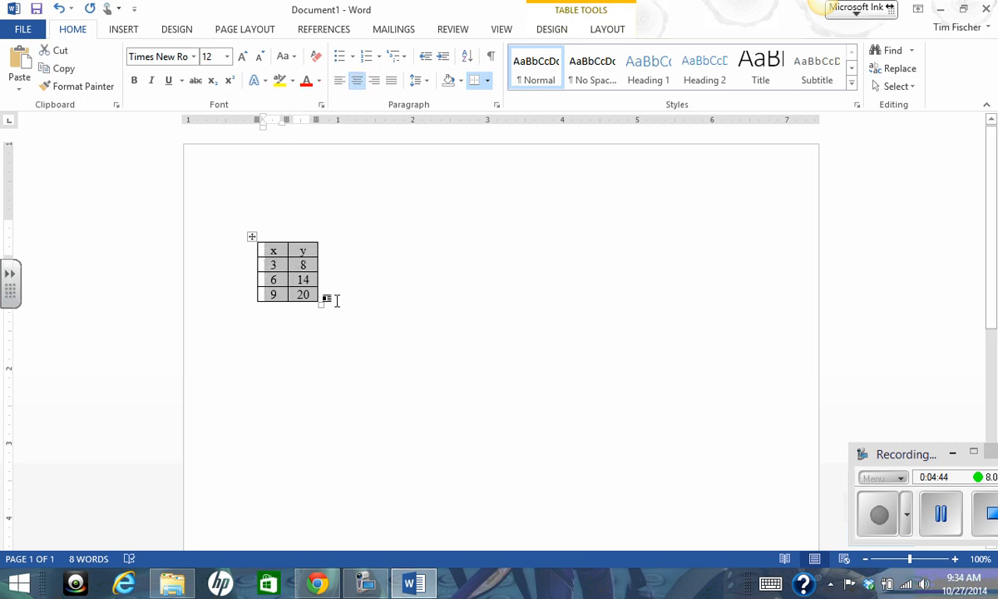
pyautogui.click(377, 295)
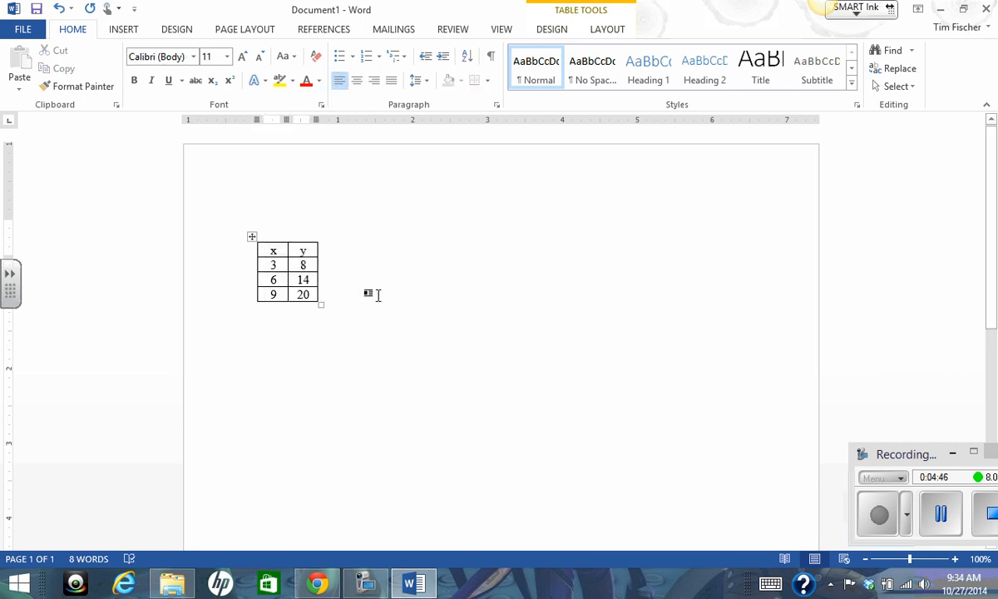
pyautogui.moveTo(323, 299)
pyautogui.mouseDown()
pyautogui.moveTo(298, 287)
pyautogui.moveTo(272, 250)
pyautogui.mouseUp()
pyautogui.click(339, 79)
pyautogui.click(343, 289)
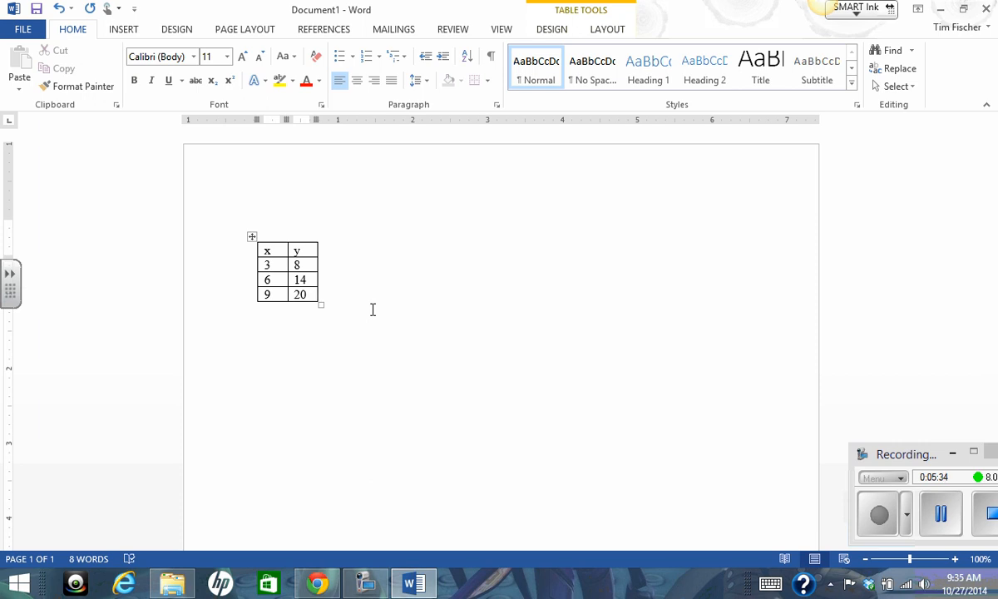
pyautogui.click(279, 251)
pyautogui.rightClick(278, 250)
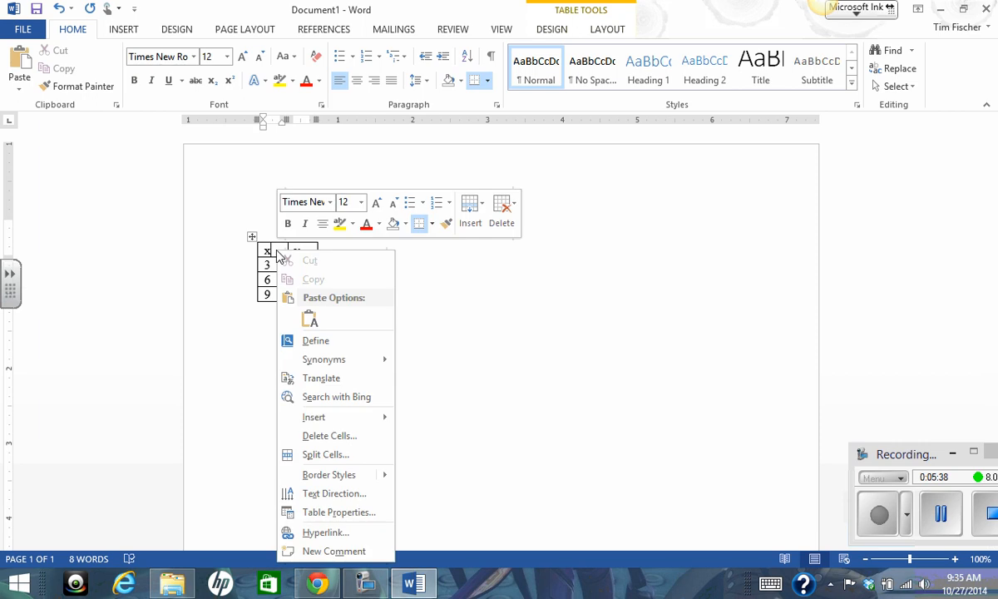
pyautogui.moveTo(359, 481)
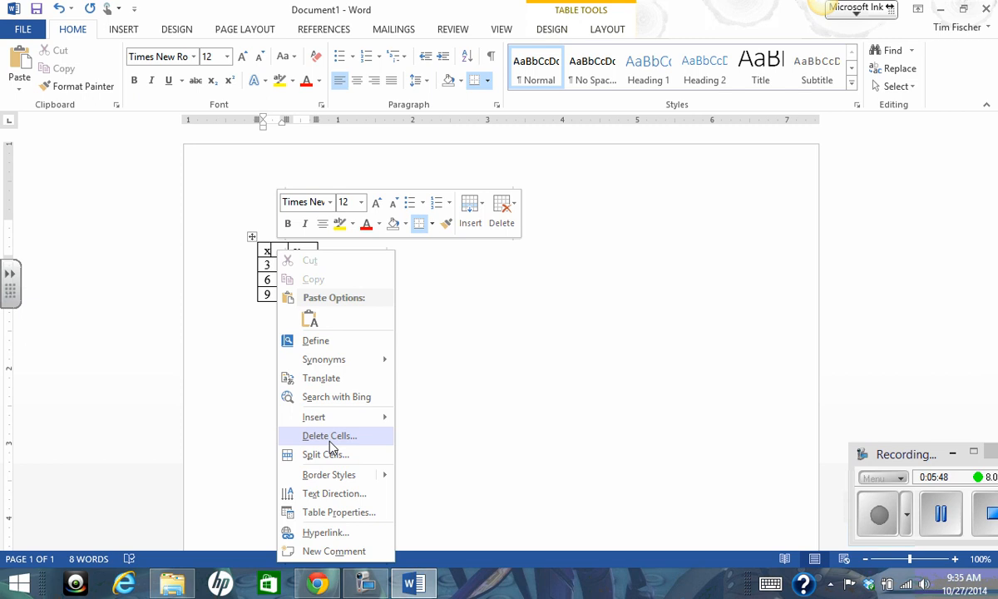
pyautogui.rightClick(252, 238)
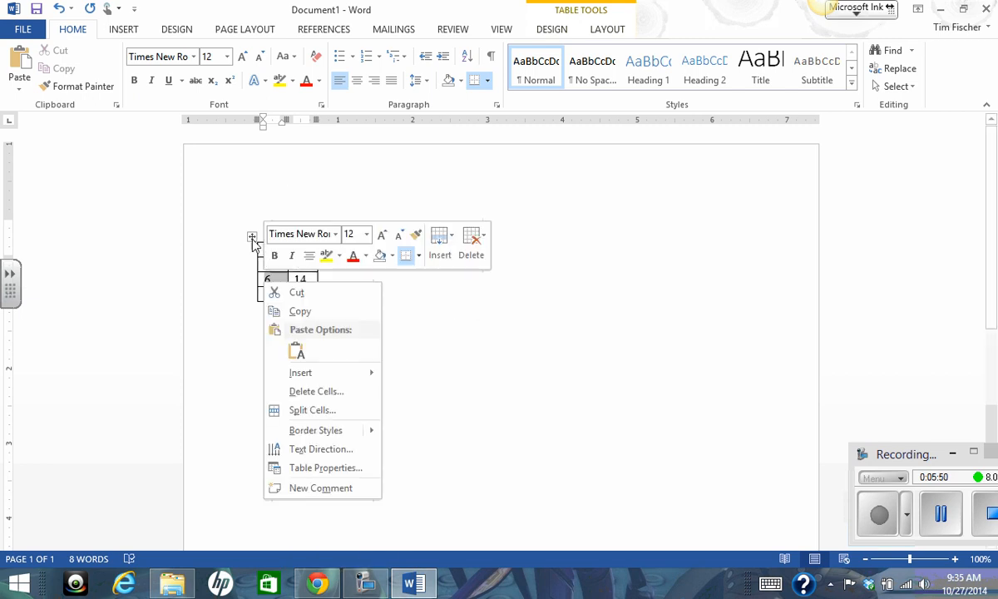
pyautogui.rightClick(253, 238)
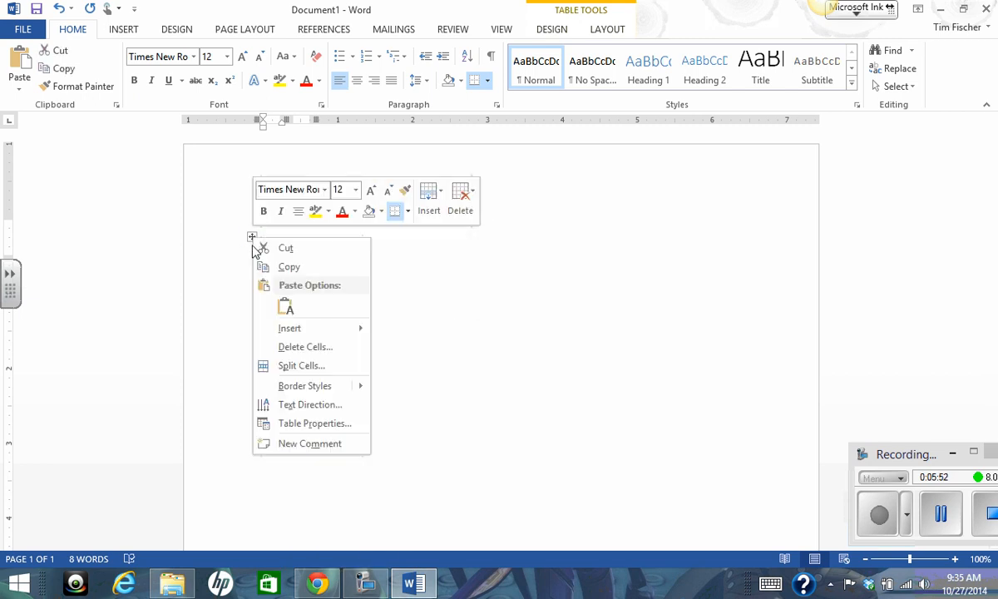
pyautogui.moveTo(361, 391)
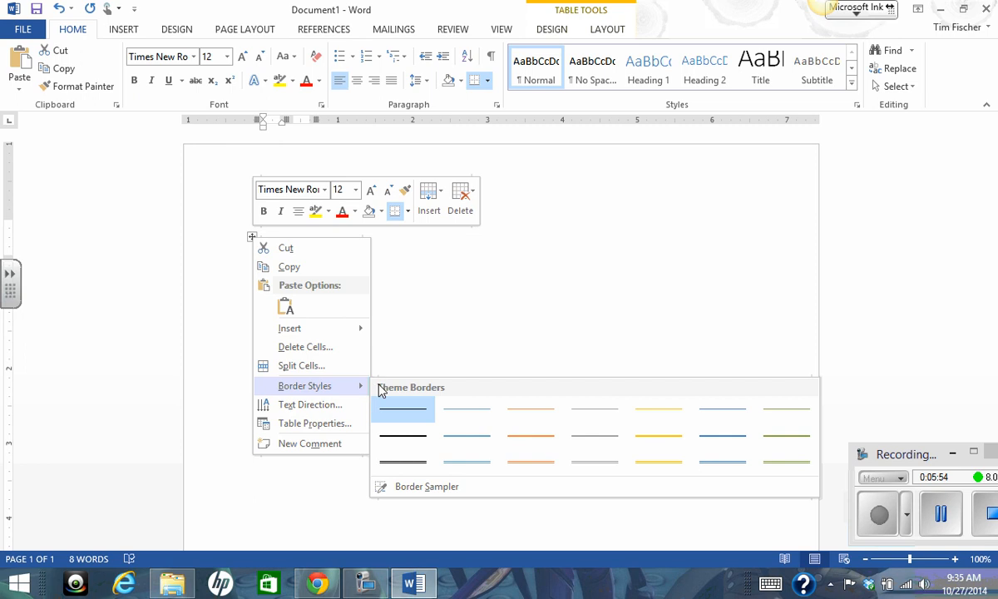
pyautogui.click(882, 518)
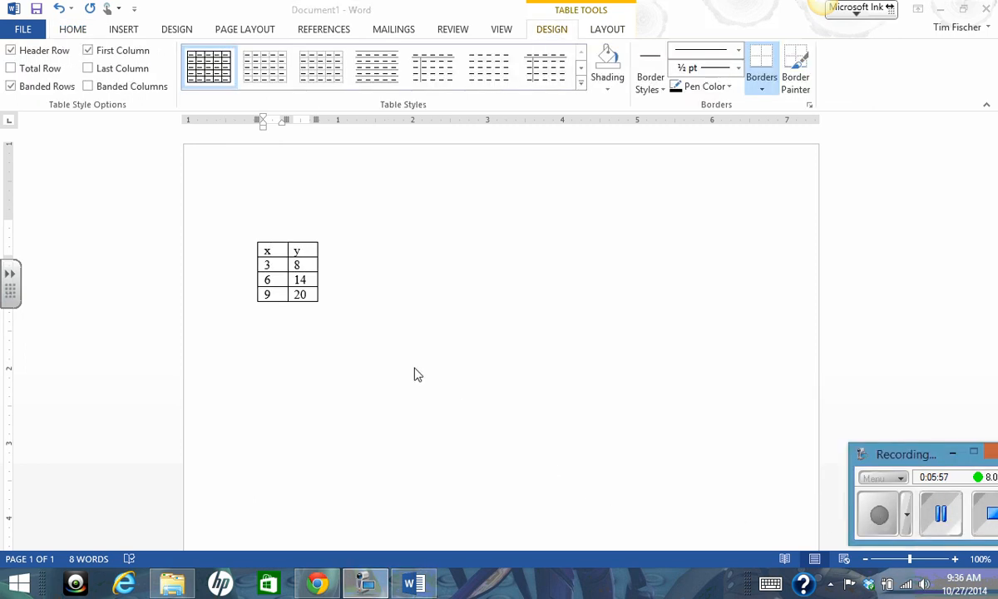
# Open the Borders and Shading settings for the x heading cell.
pyautogui.click(281, 250)
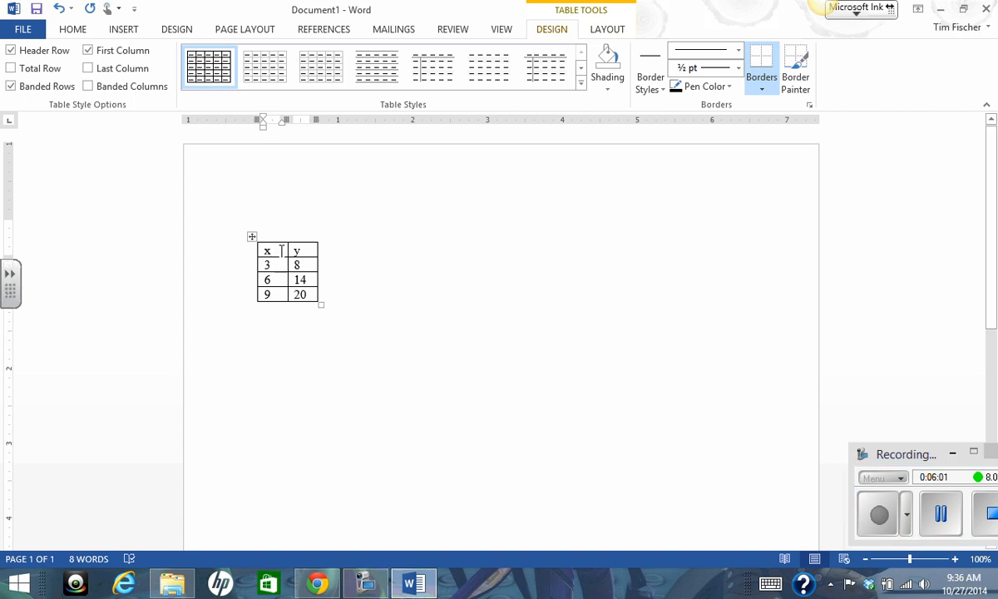
pyautogui.rightClick(281, 250)
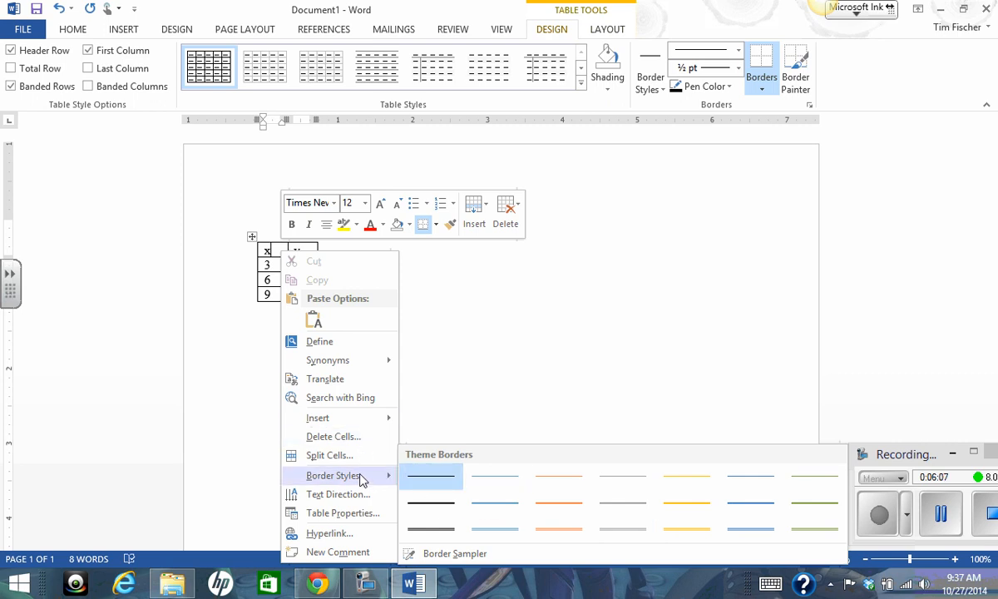
pyautogui.click(432, 414)
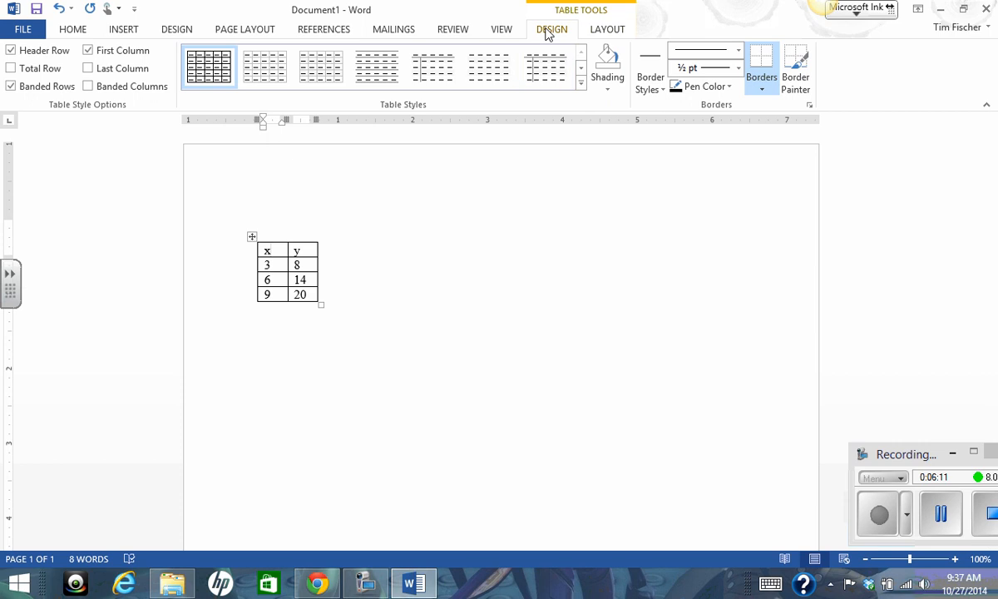
pyautogui.click(75, 31)
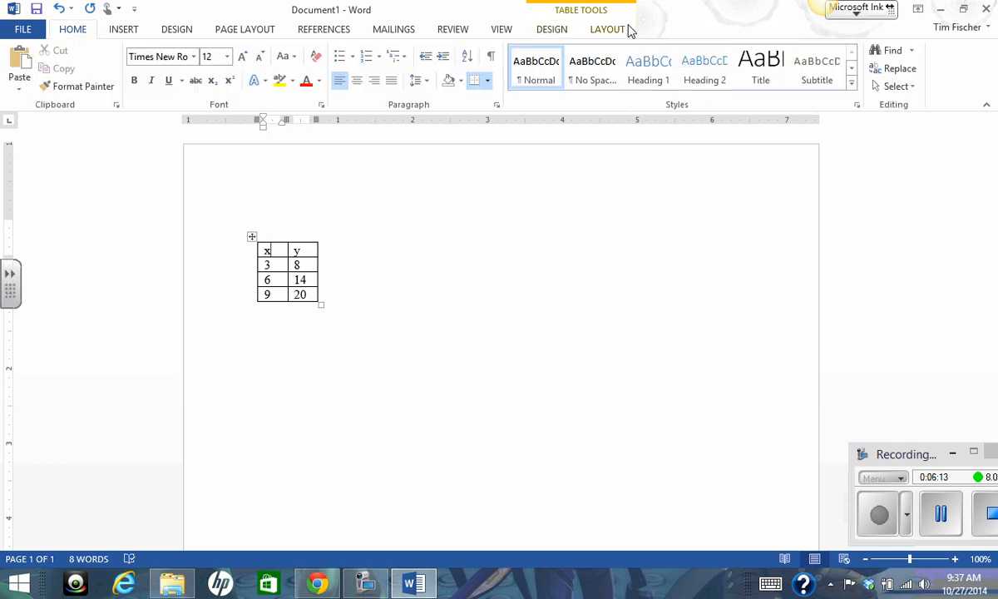
pyautogui.click(551, 31)
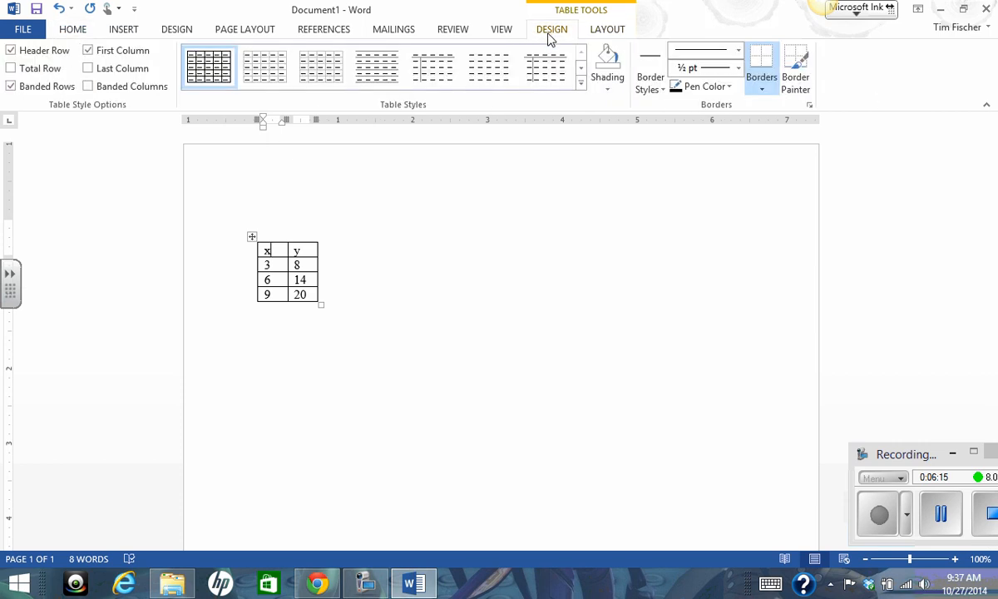
pyautogui.click(811, 108)
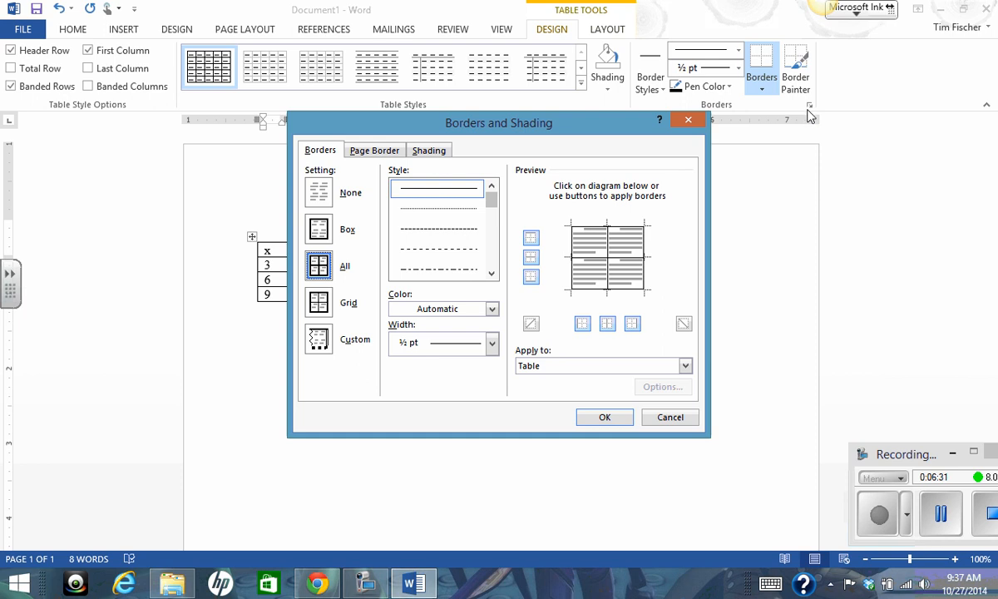
# Try the None, Box, All, Grid and Custom border settings on the table, finishing on Box.
pyautogui.click(320, 200)
pyautogui.click(319, 229)
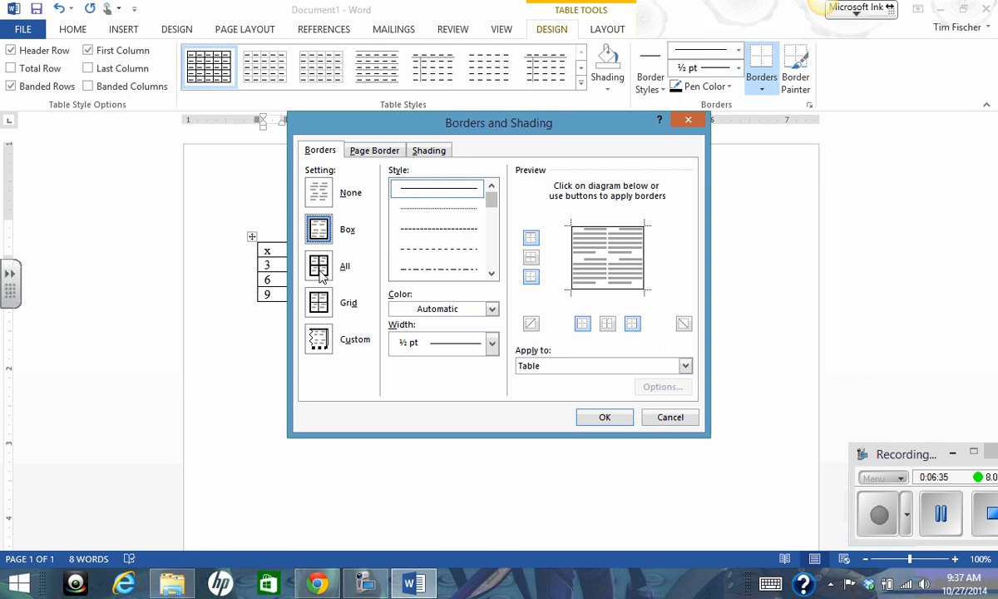
pyautogui.click(318, 265)
pyautogui.click(323, 308)
pyautogui.click(321, 337)
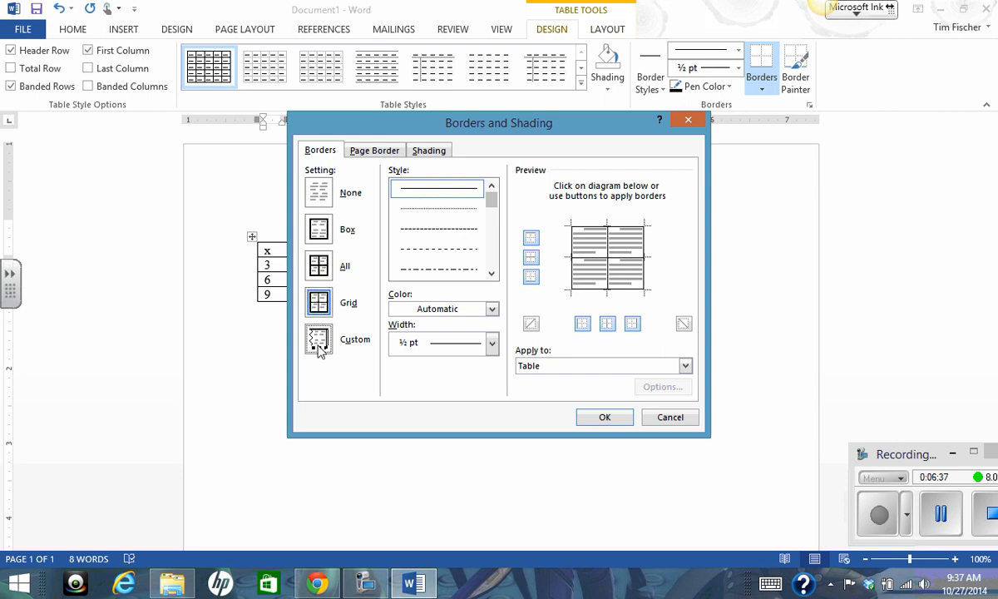
pyautogui.click(321, 304)
pyautogui.click(318, 266)
pyautogui.click(319, 229)
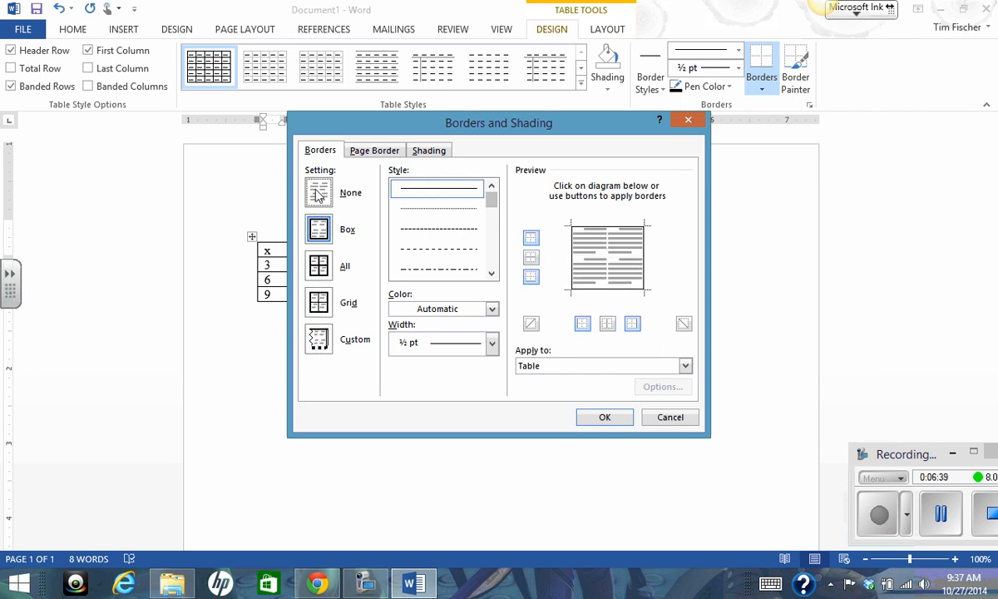
pyautogui.click(319, 192)
pyautogui.click(319, 229)
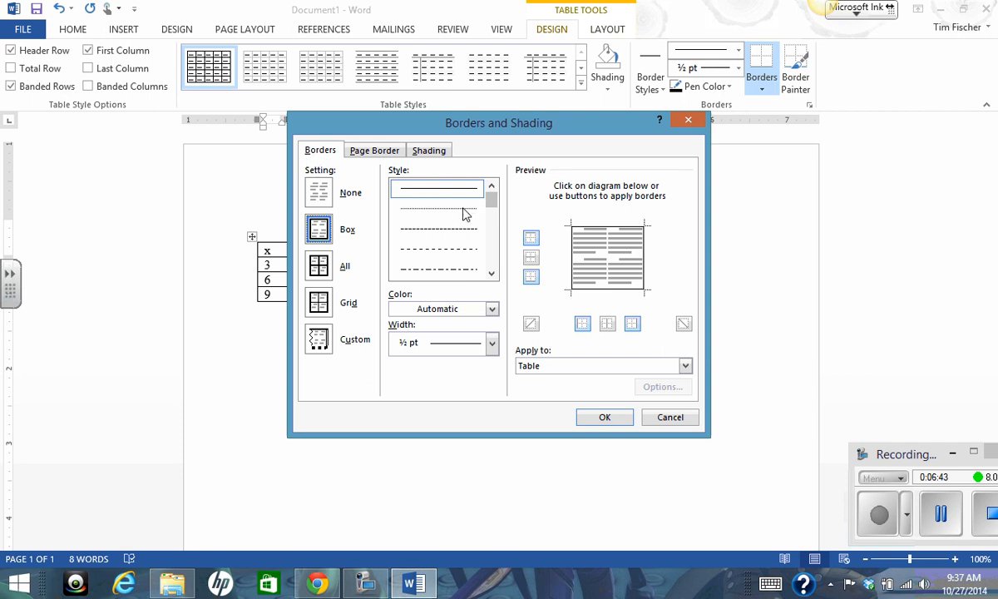
# Examine the line style, color and width options available for the table borders.
pyautogui.moveTo(490, 207)
pyautogui.mouseDown()
pyautogui.moveTo(491, 268)
pyautogui.moveTo(493, 206)
pyautogui.mouseUp()
pyautogui.click(492, 310)
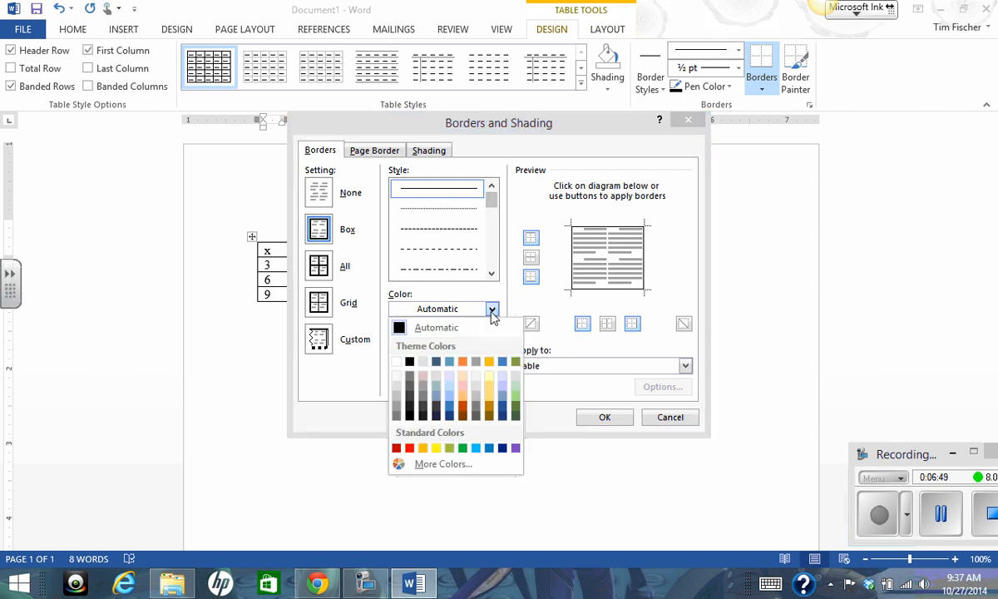
pyautogui.click(492, 314)
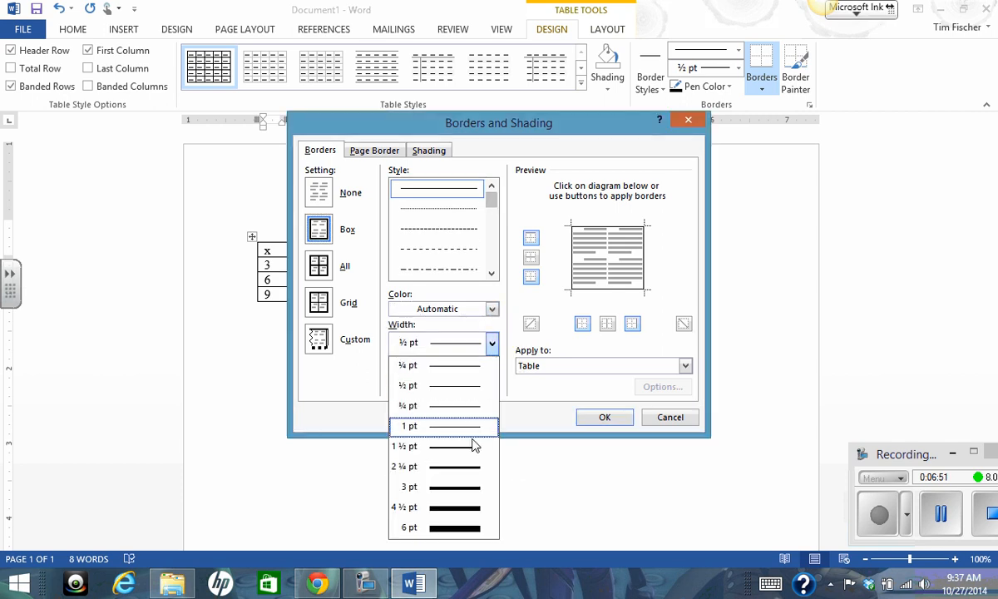
pyautogui.click(493, 345)
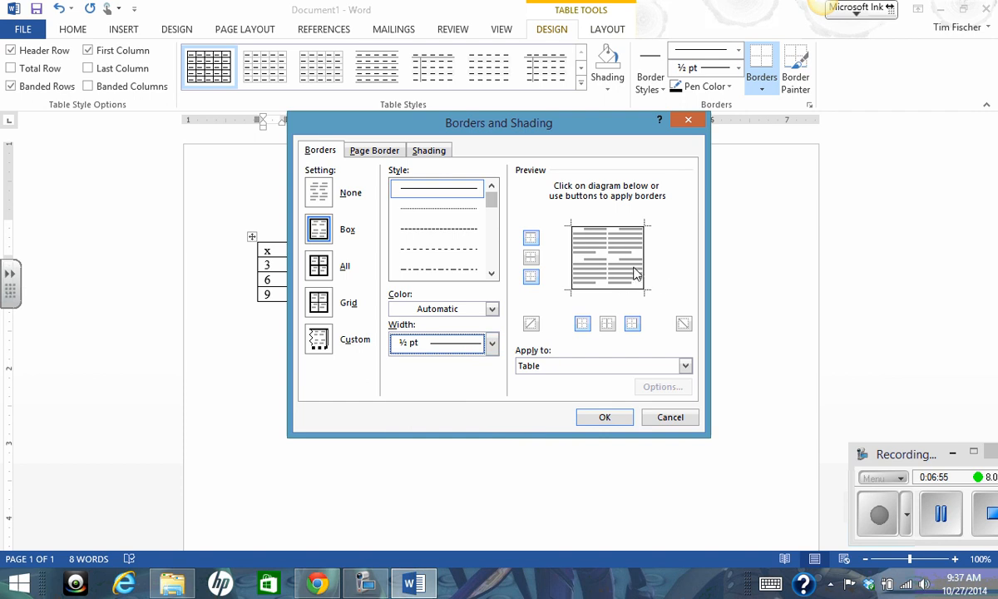
# Try removing the table's four outer borders one by one in the preview, and restore them together with the inside borders.
pyautogui.click(588, 263)
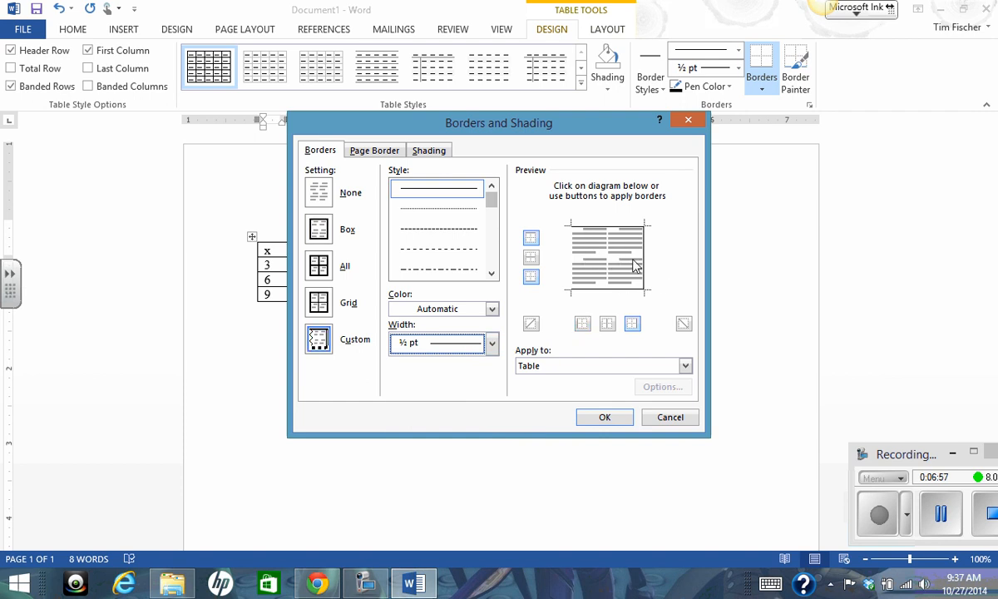
pyautogui.click(645, 261)
pyautogui.click(613, 225)
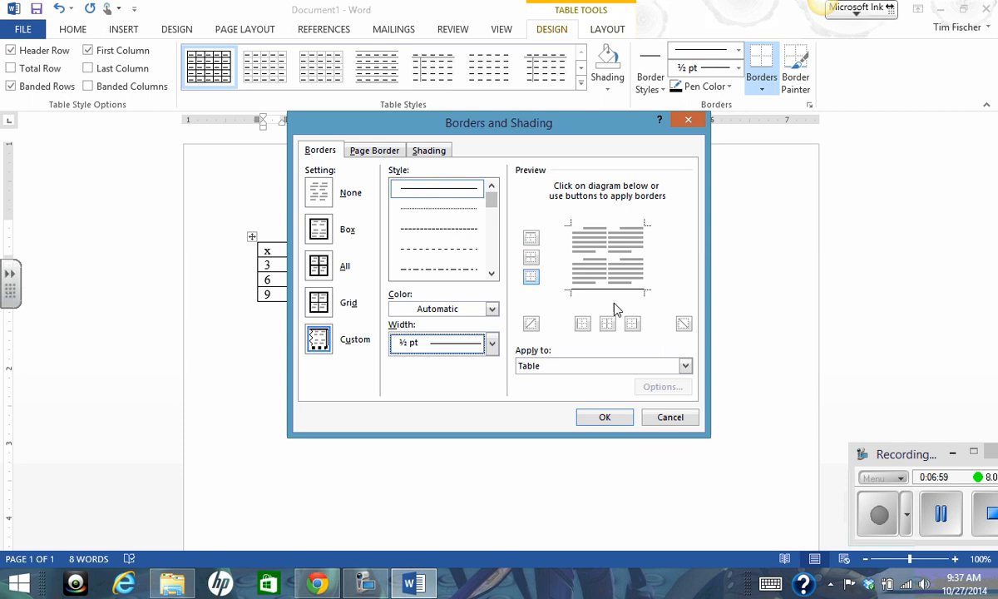
pyautogui.click(607, 291)
pyautogui.click(572, 267)
pyautogui.click(586, 224)
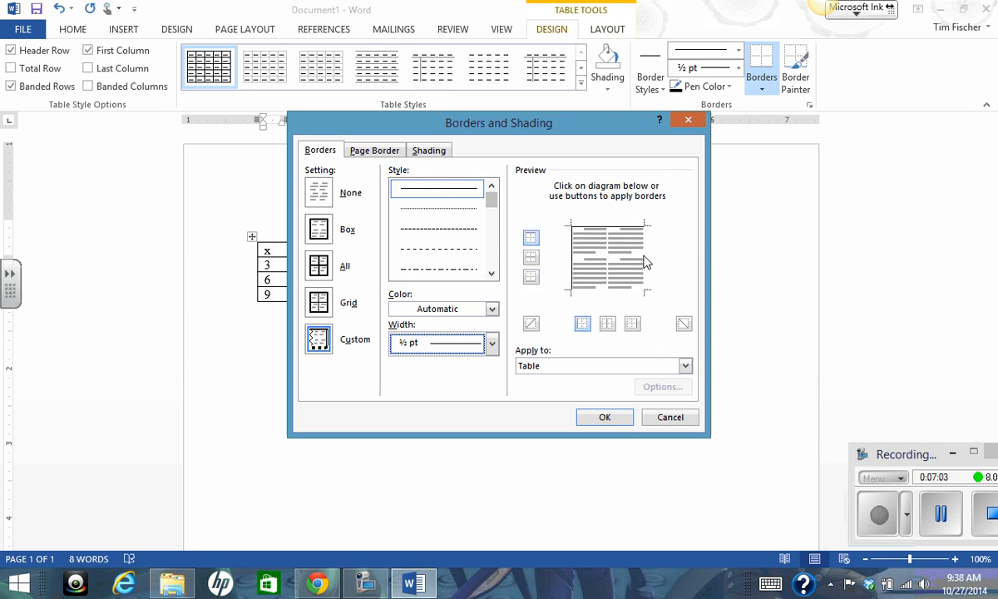
pyautogui.click(644, 257)
pyautogui.click(617, 289)
pyautogui.click(608, 258)
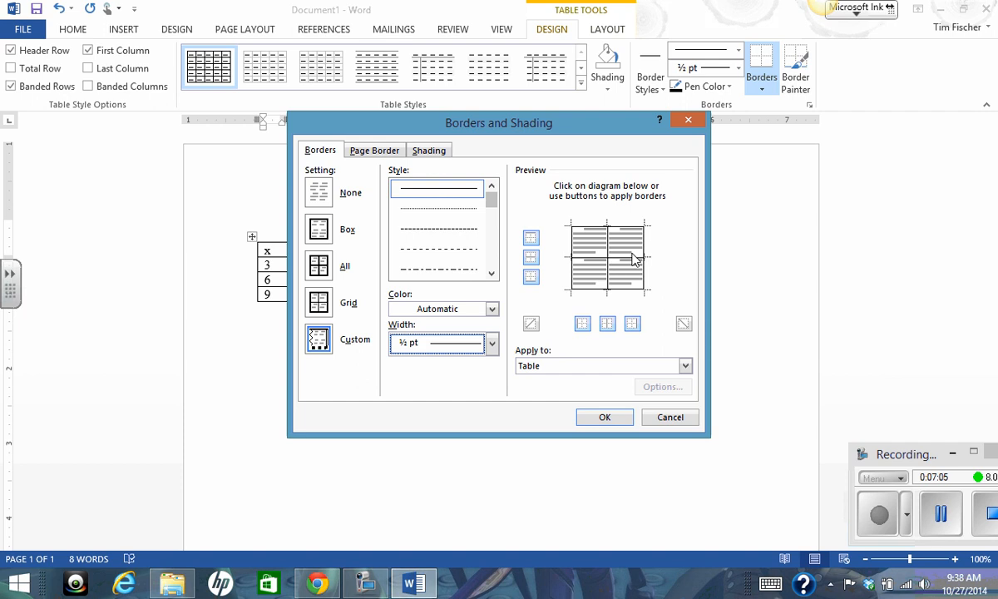
# Try applying the borders to Cell only and close the border settings without saving.
pyautogui.click(686, 368)
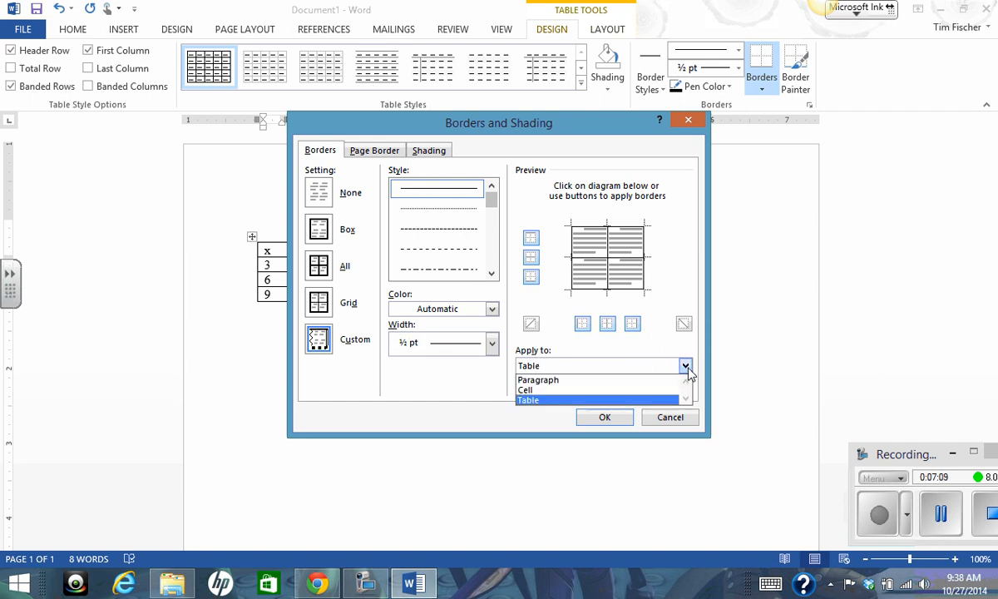
pyautogui.click(528, 391)
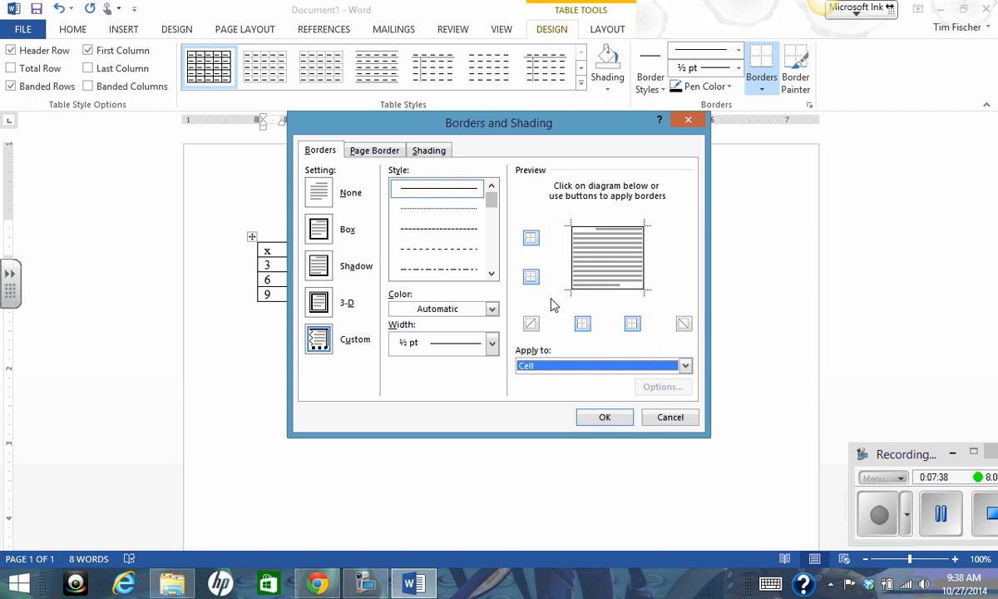
pyautogui.click(662, 418)
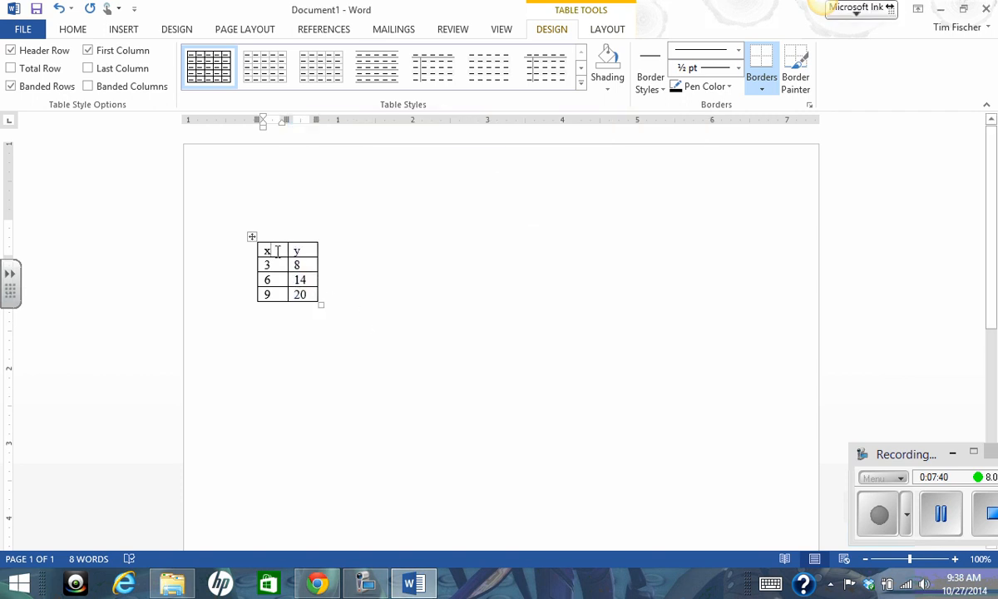
# Remove the top and left borders of the x heading cell, applying the change to Cell only.
pyautogui.click(809, 105)
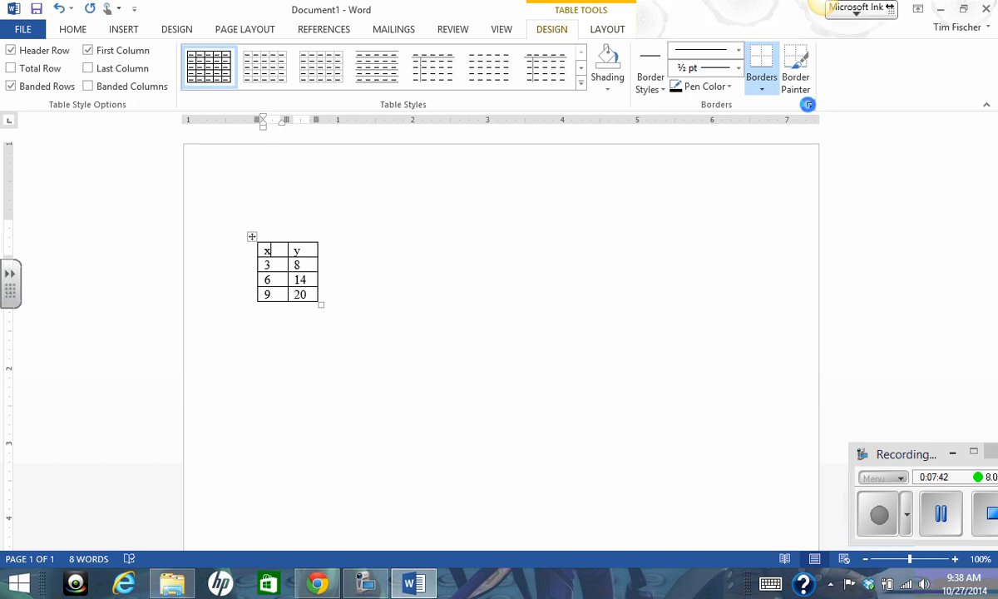
pyautogui.click(684, 366)
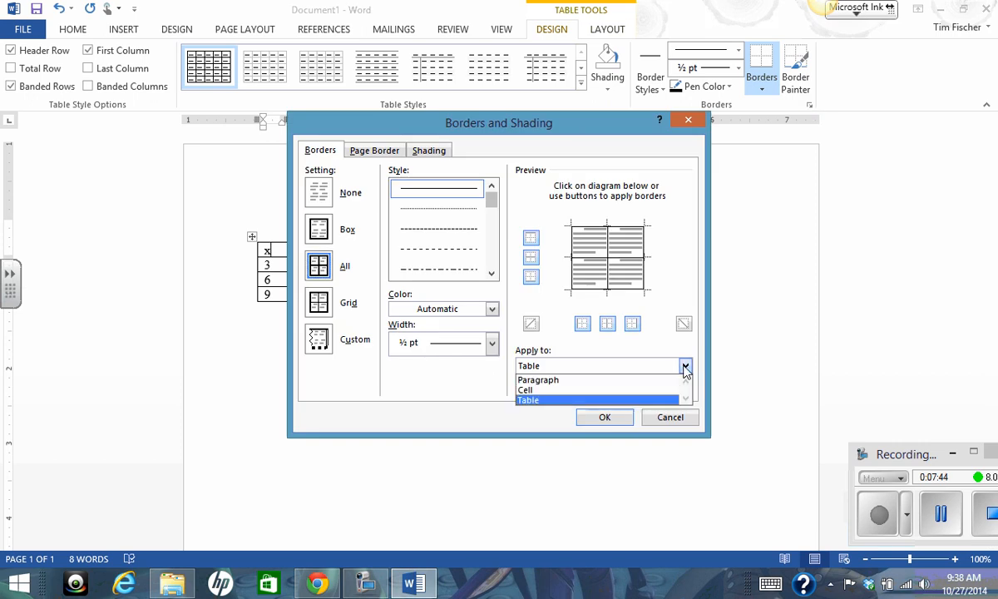
pyautogui.click(549, 393)
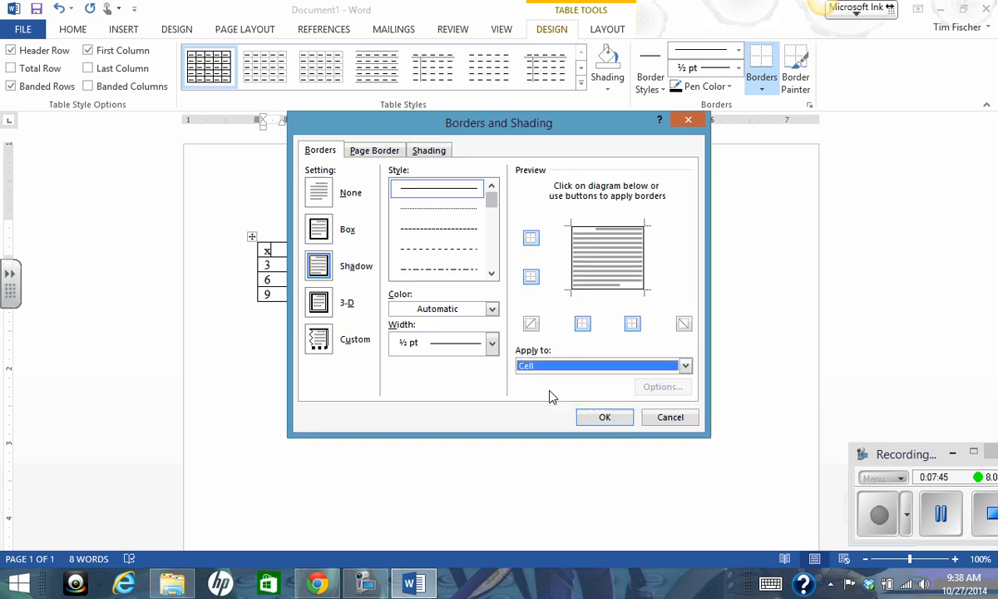
pyautogui.click(603, 231)
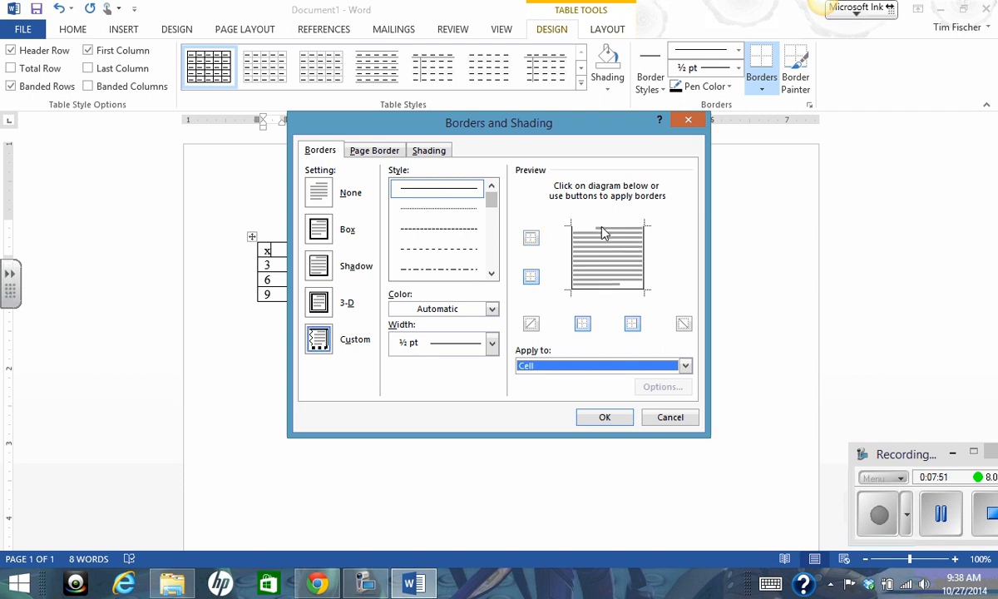
pyautogui.click(574, 263)
pyautogui.click(605, 419)
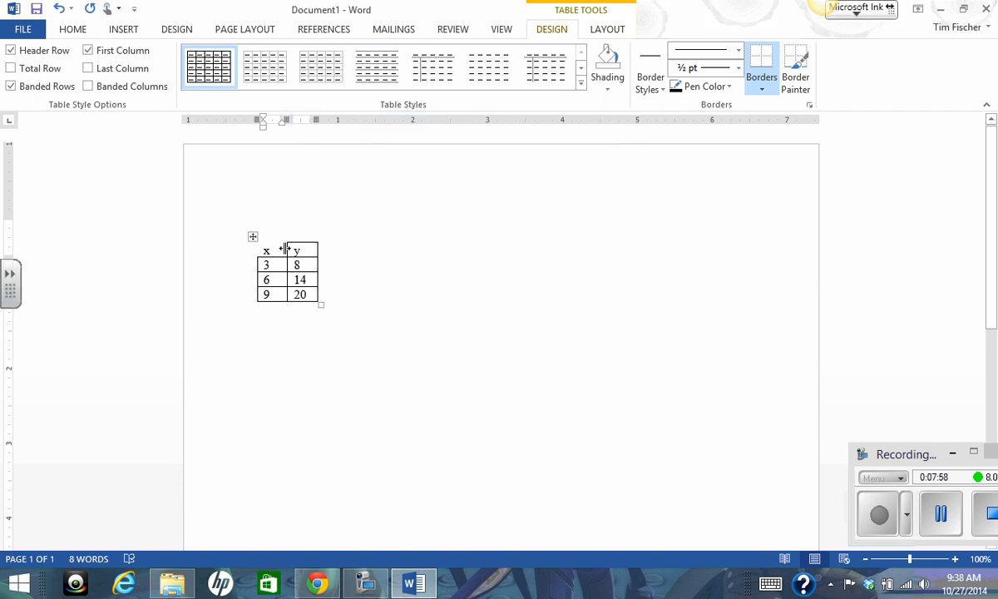
# Remove the right border of the y heading cell and keep its left border on, applying the change to Cell only.
pyautogui.click(308, 250)
pyautogui.rightClick(307, 250)
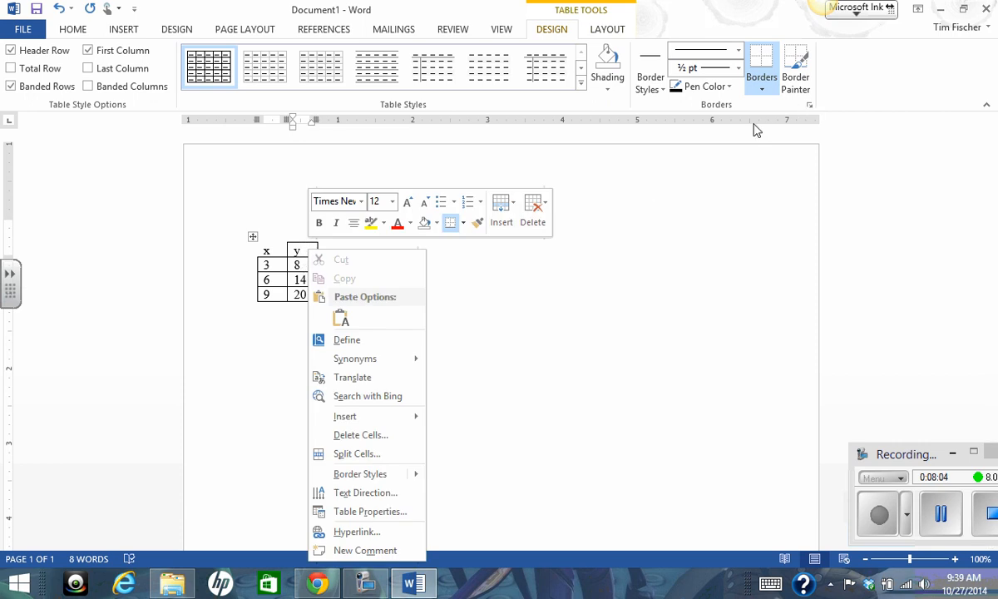
pyautogui.click(464, 223)
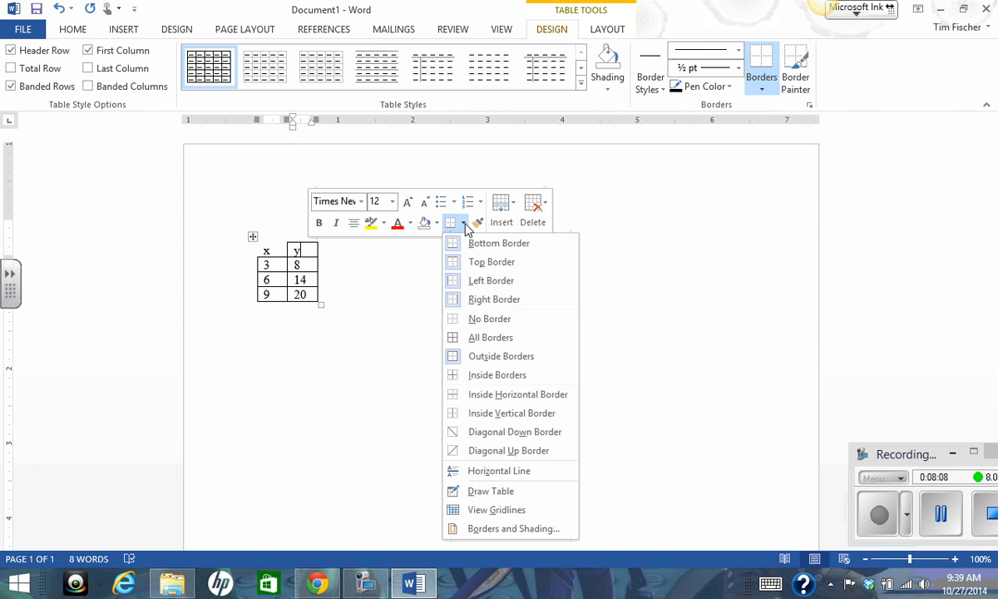
pyautogui.click(506, 529)
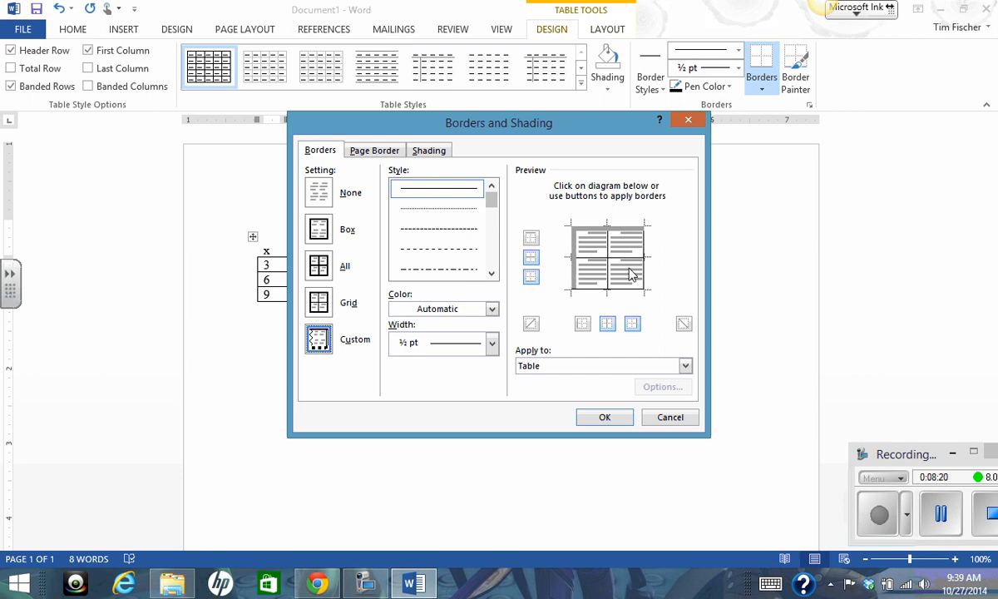
pyautogui.click(686, 366)
pyautogui.click(687, 366)
pyautogui.click(529, 390)
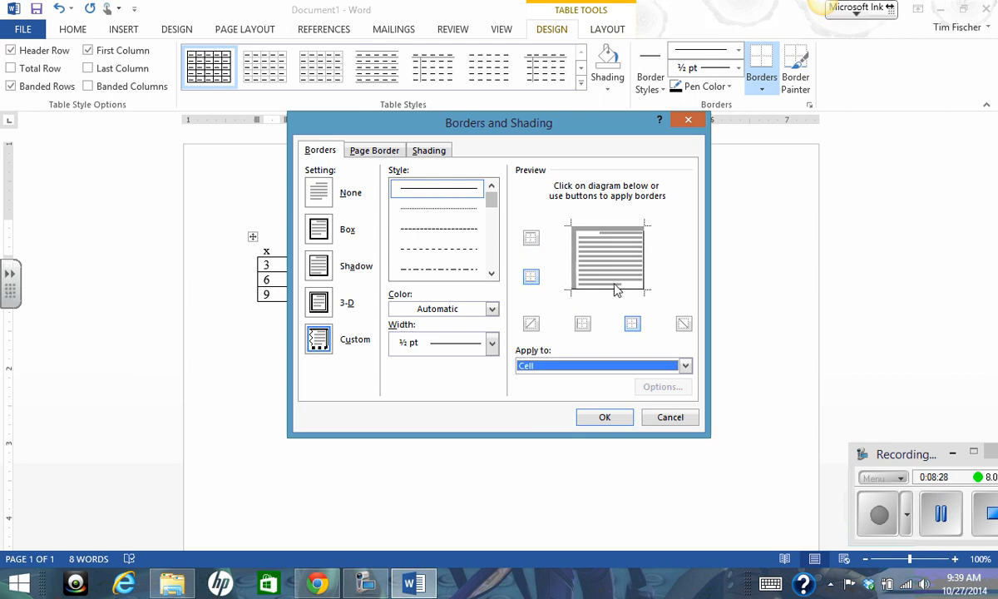
pyautogui.click(571, 268)
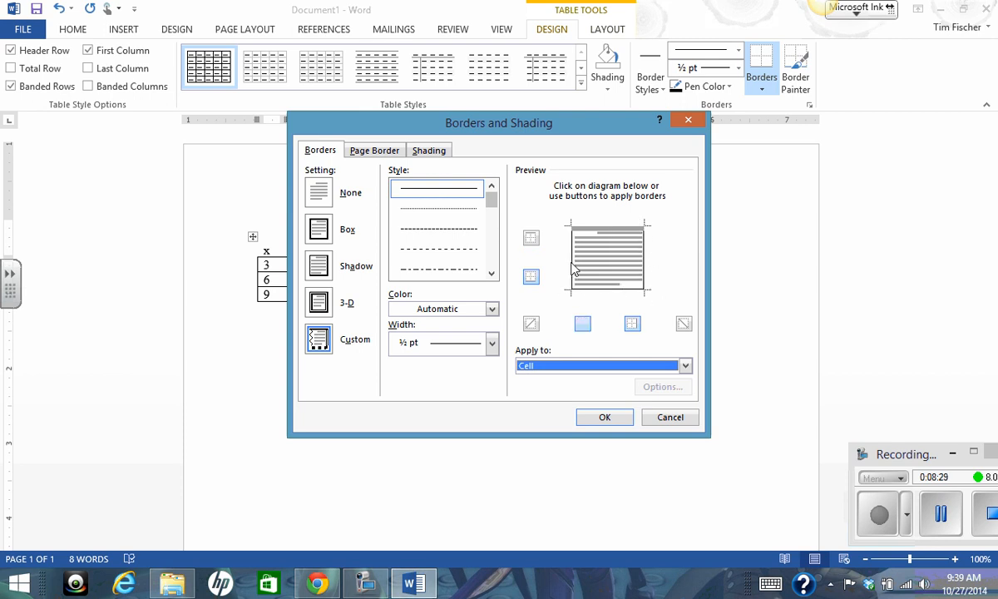
pyautogui.click(646, 267)
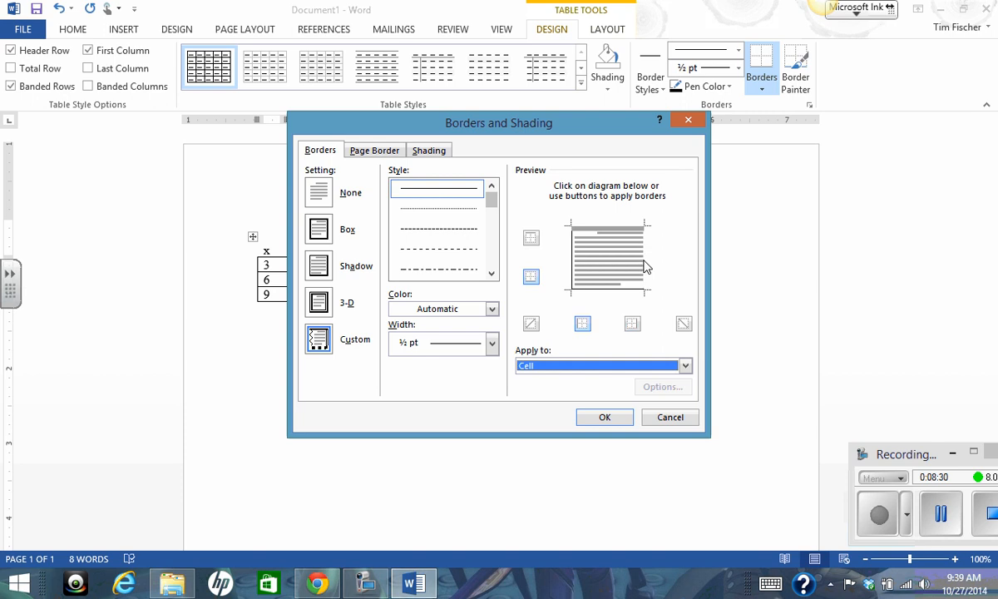
pyautogui.click(606, 418)
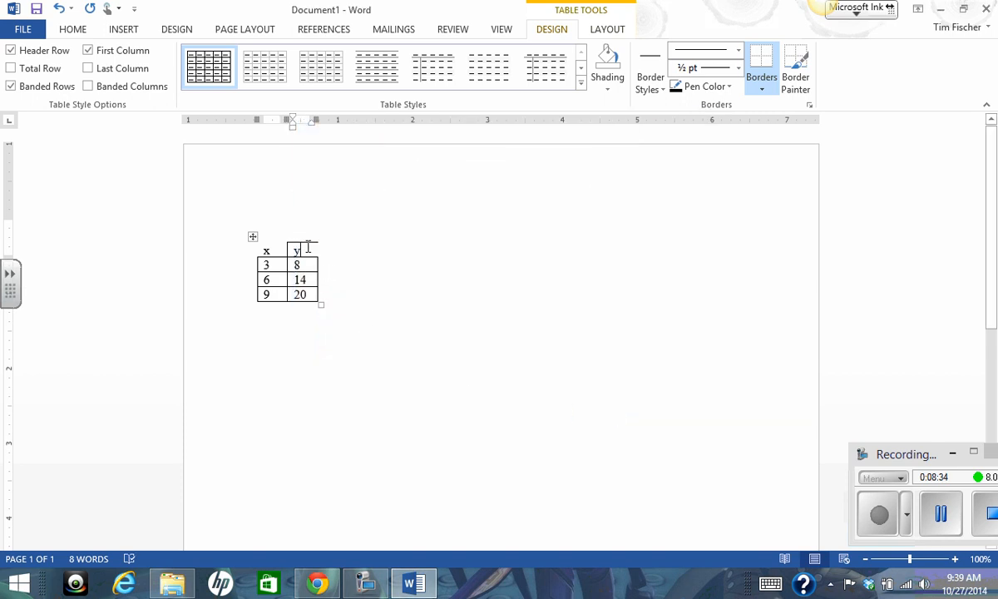
pyautogui.rightClick(307, 250)
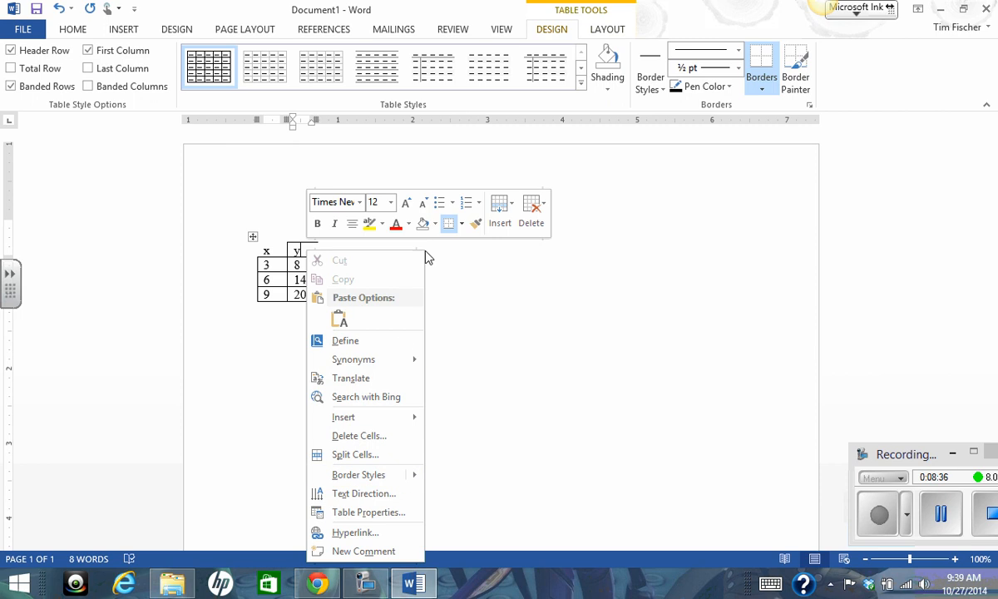
pyautogui.click(435, 224)
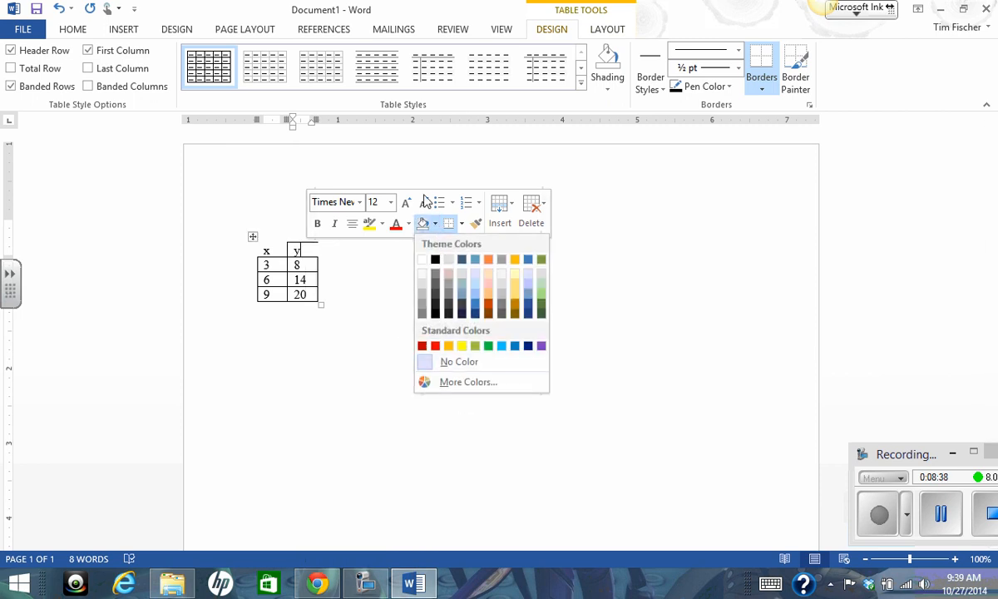
pyautogui.click(407, 272)
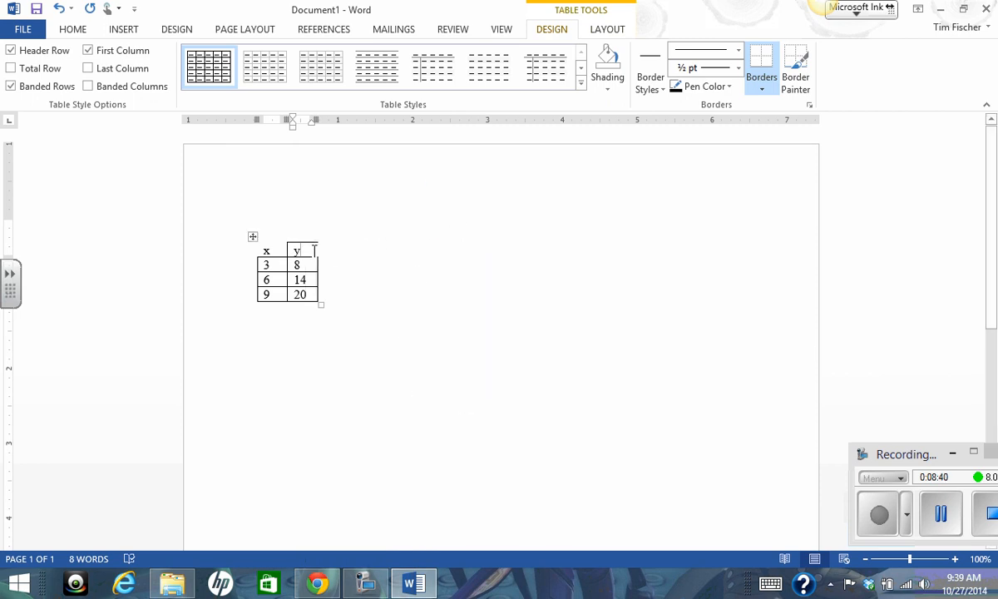
# Remove the top border of the y heading cell, applying the change to Cell only.
pyautogui.rightClick(316, 250)
pyautogui.click(468, 224)
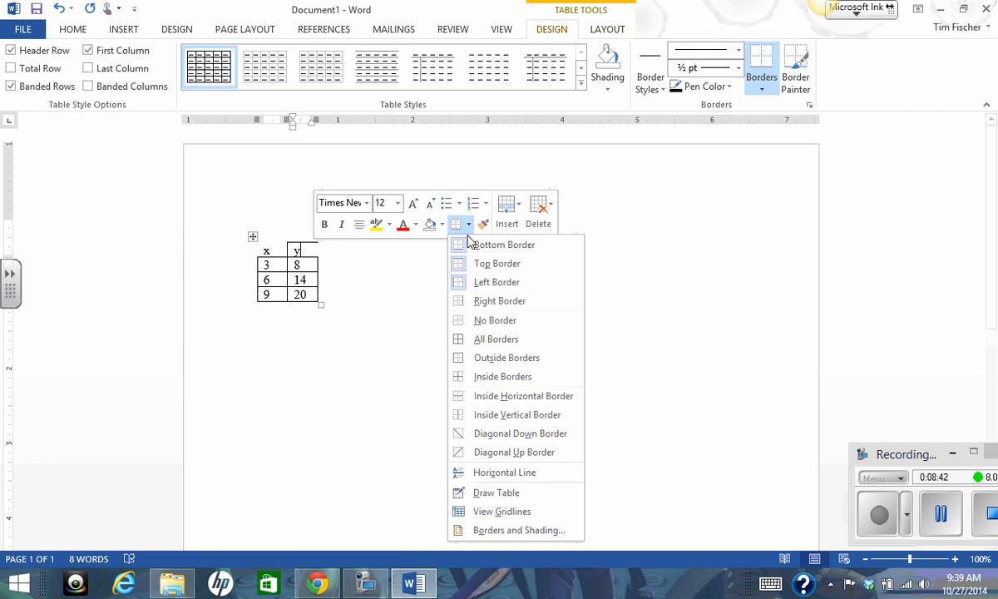
pyautogui.click(519, 530)
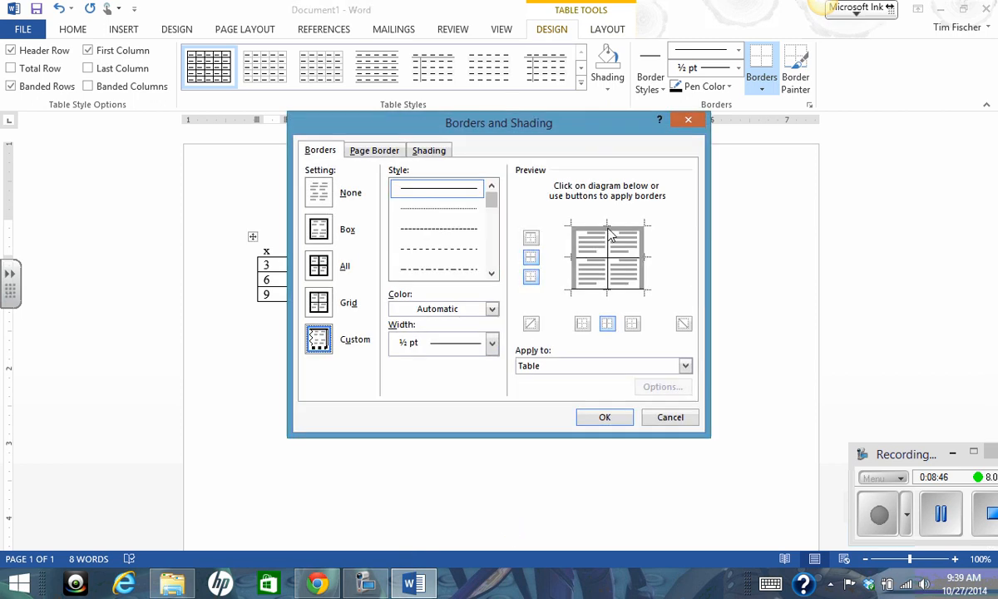
pyautogui.click(609, 236)
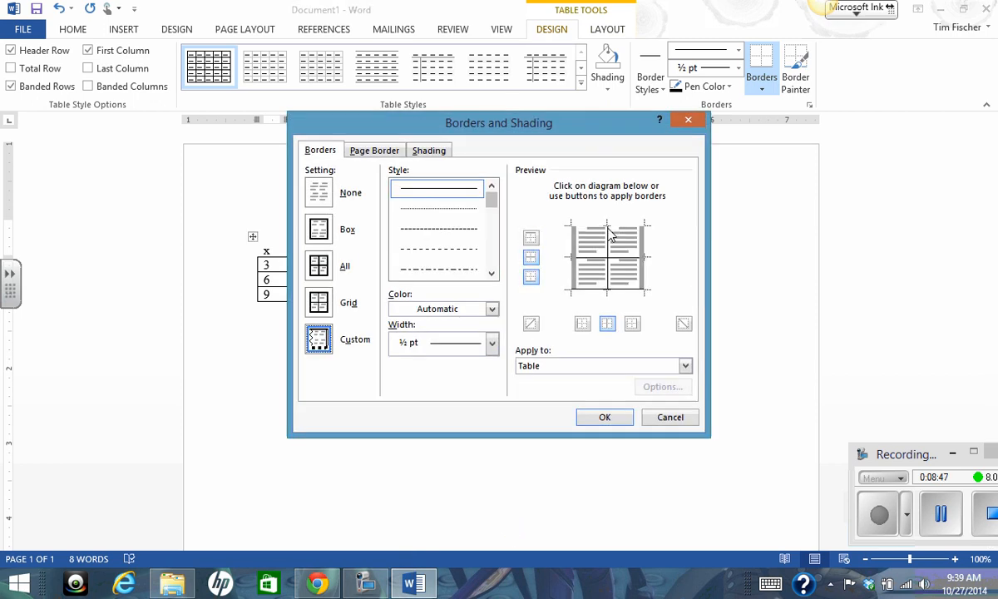
pyautogui.click(686, 365)
pyautogui.click(599, 389)
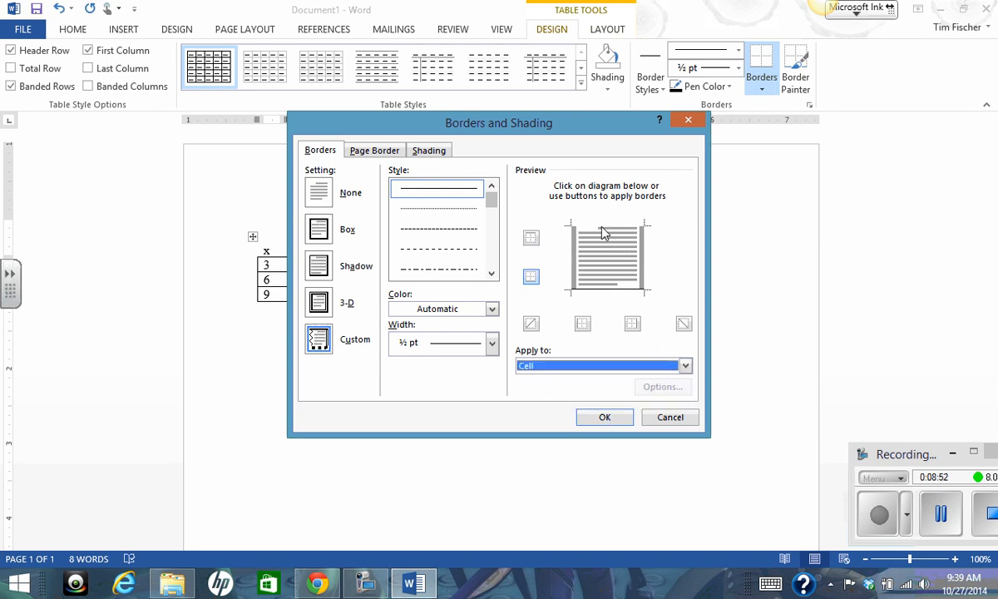
pyautogui.click(603, 416)
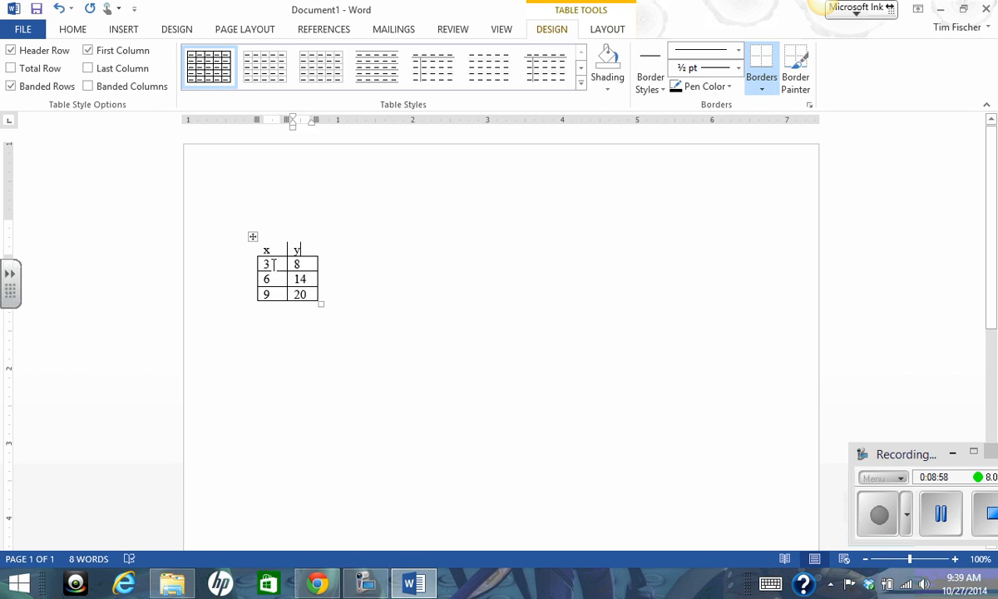
# Remove the left, bottom, right and inside horizontal borders of the six number cells, keeping their top and inside vertical borders.
pyautogui.moveTo(260, 263)
pyautogui.mouseDown()
pyautogui.moveTo(307, 268)
pyautogui.moveTo(306, 296)
pyautogui.mouseUp()
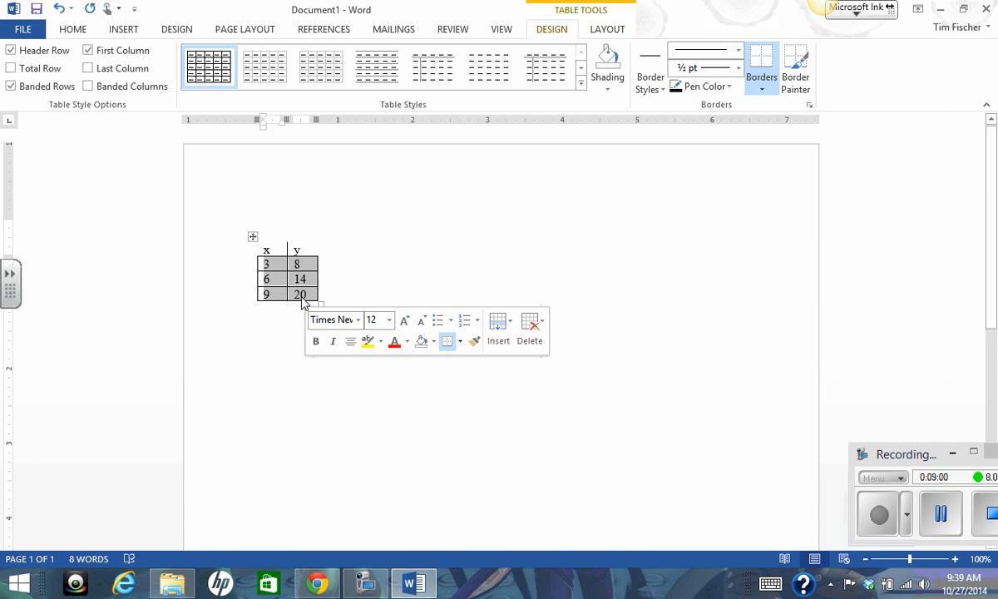
pyautogui.click(434, 342)
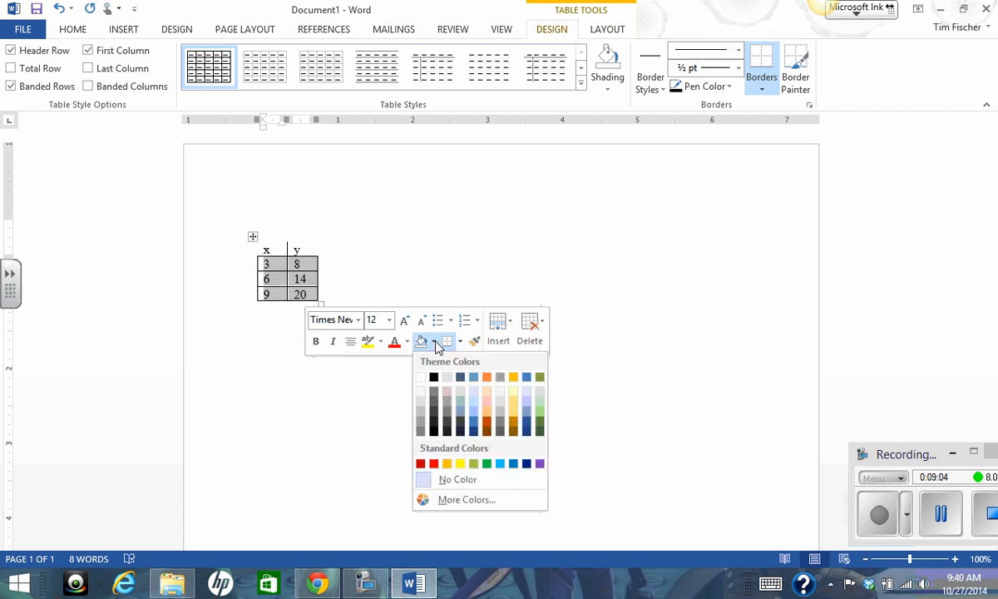
pyautogui.click(433, 342)
pyautogui.click(460, 342)
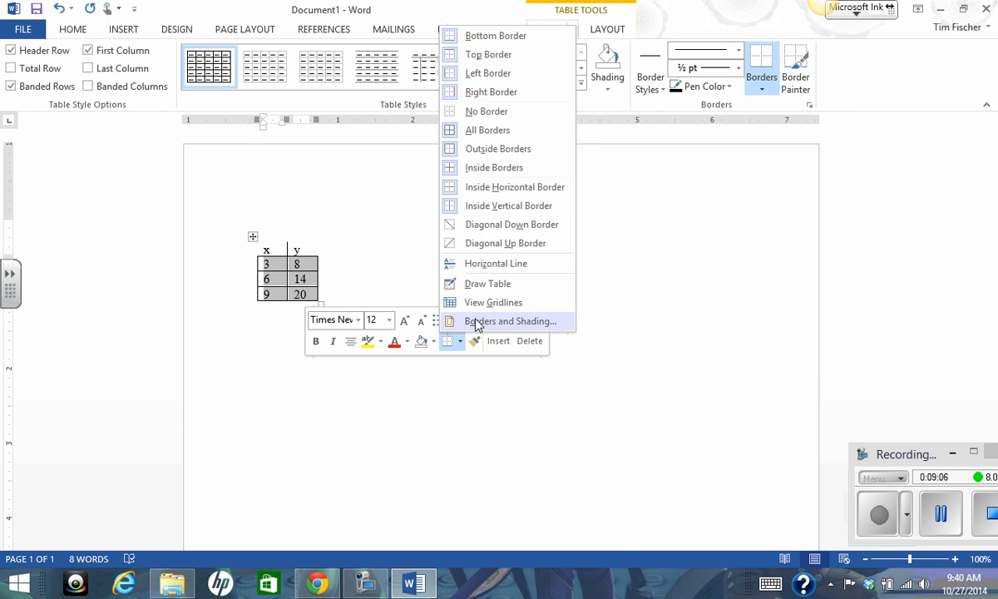
pyautogui.click(466, 321)
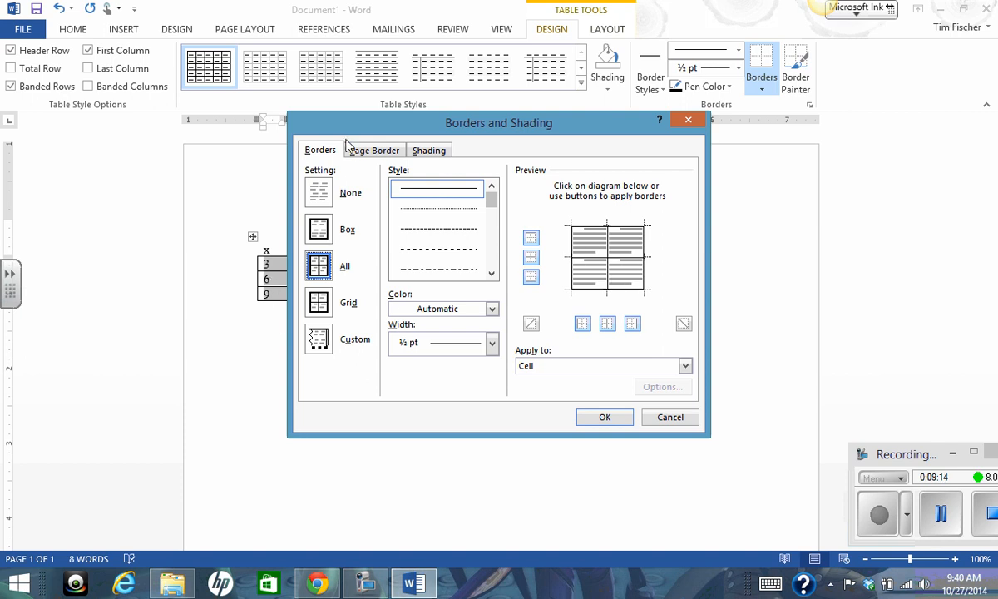
pyautogui.moveTo(321, 121); pyautogui.dragTo(413, 122)
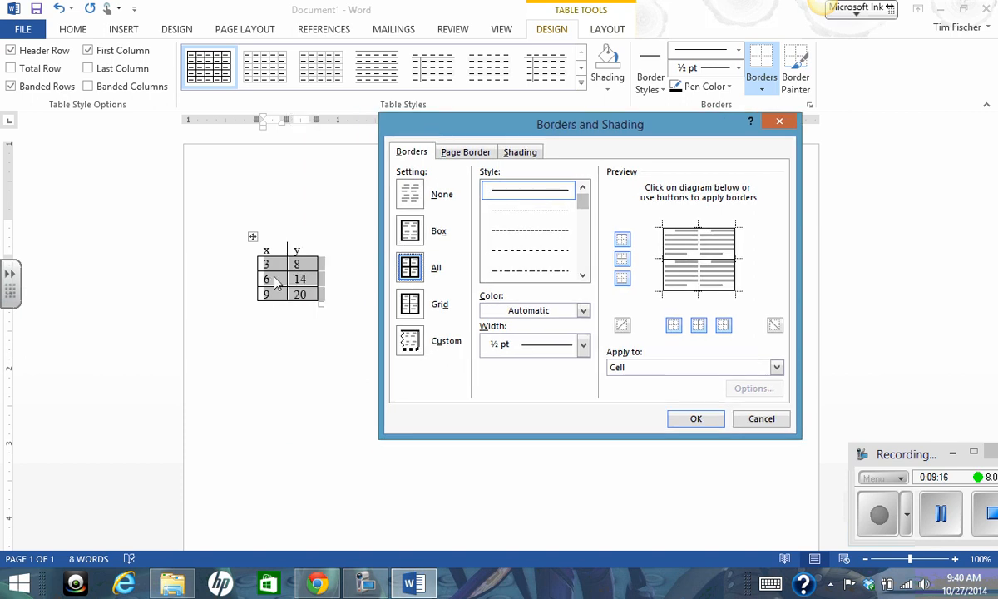
pyautogui.click(666, 260)
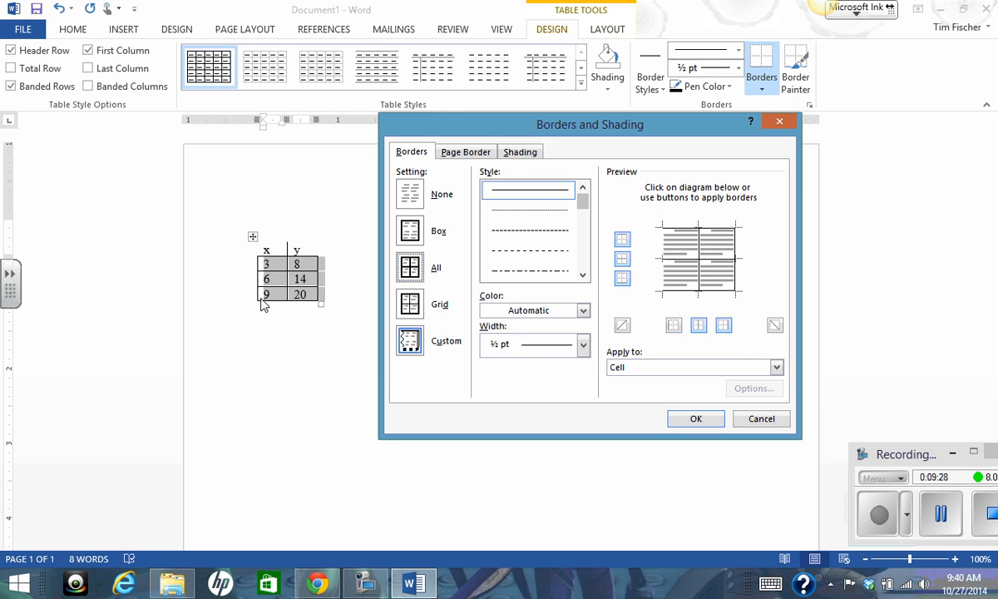
pyautogui.click(691, 295)
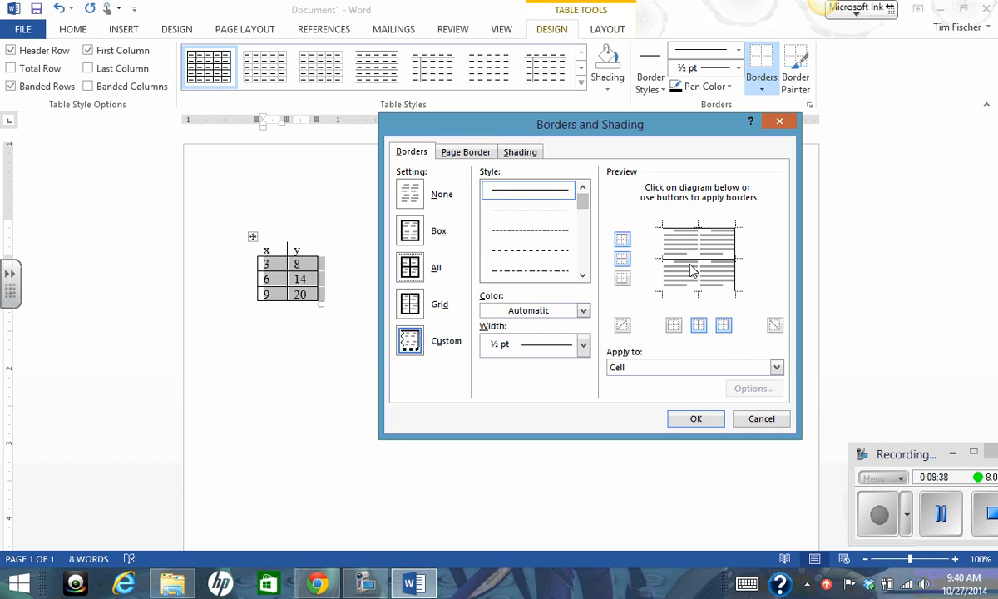
pyautogui.click(694, 261)
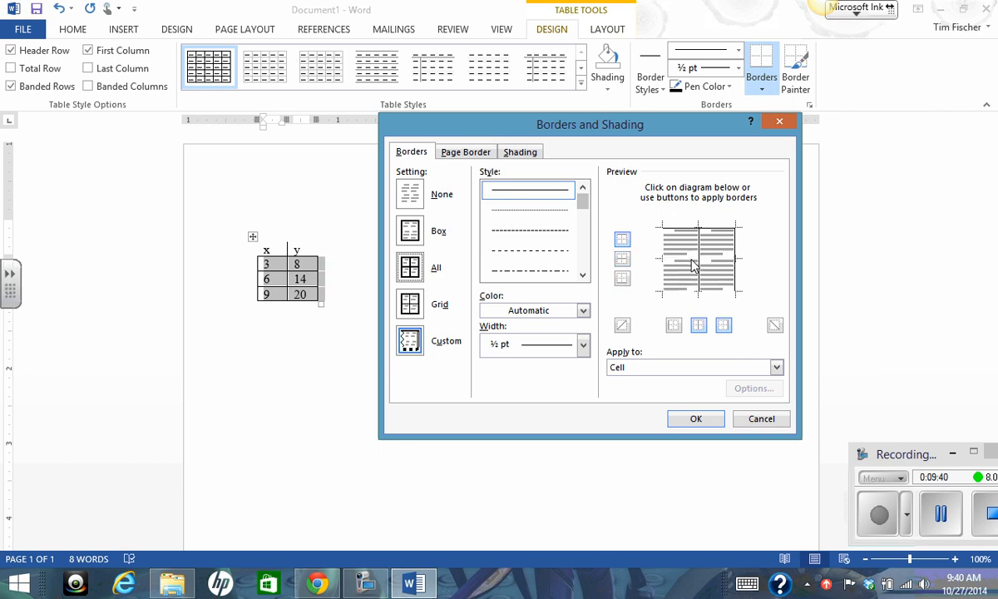
pyautogui.click(736, 266)
pyautogui.click(695, 418)
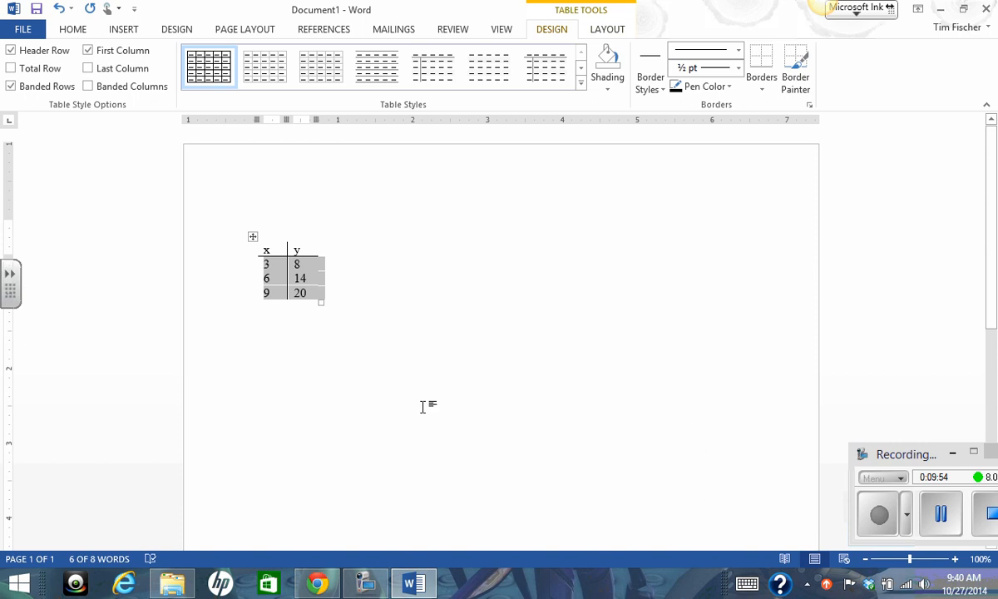
pyautogui.click(370, 399)
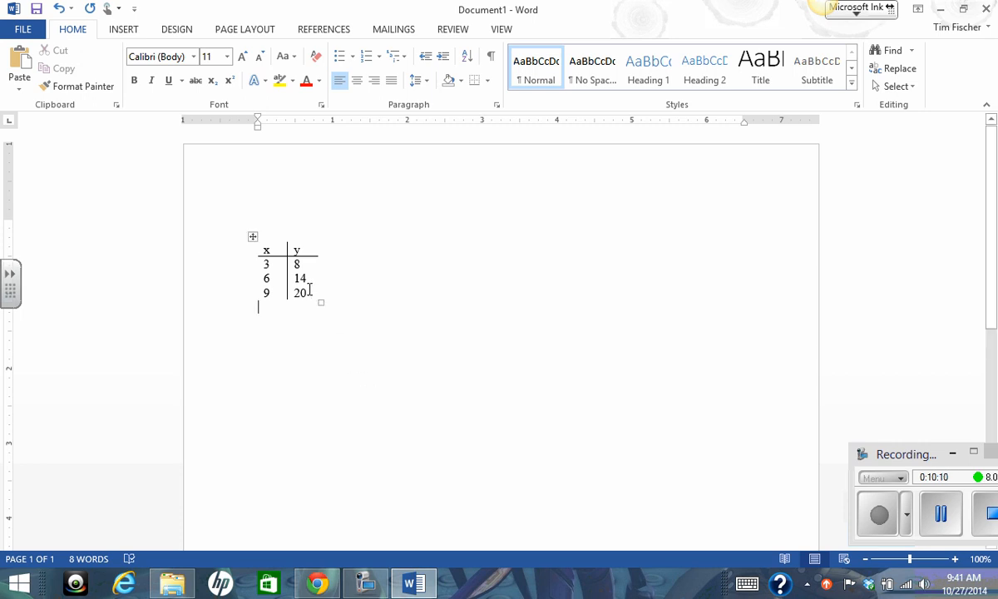
# Center the text in all cells of the x/y table.
pyautogui.moveTo(309, 293); pyautogui.dragTo(259, 253)
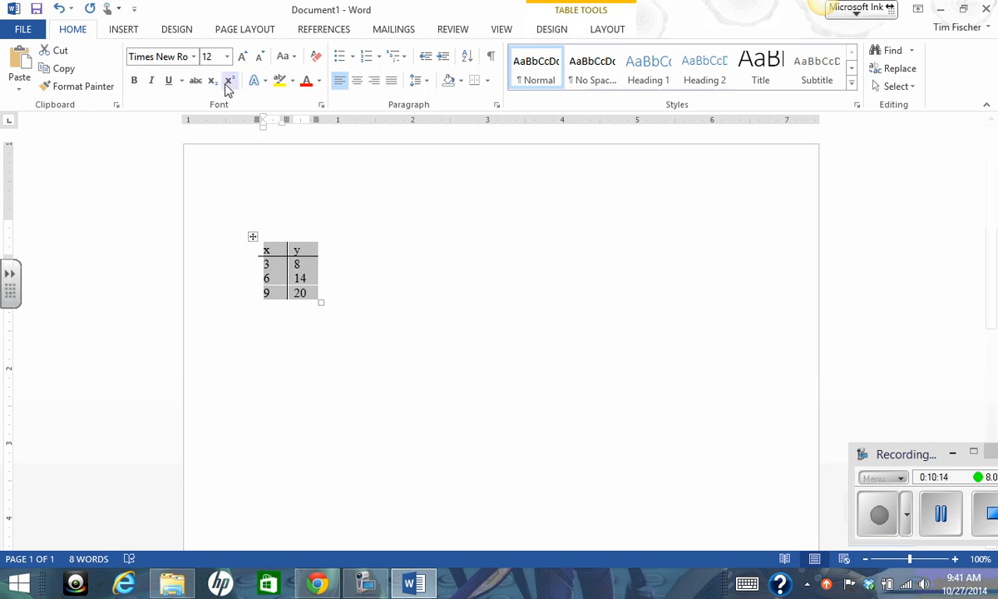
pyautogui.click(359, 82)
pyautogui.click(330, 280)
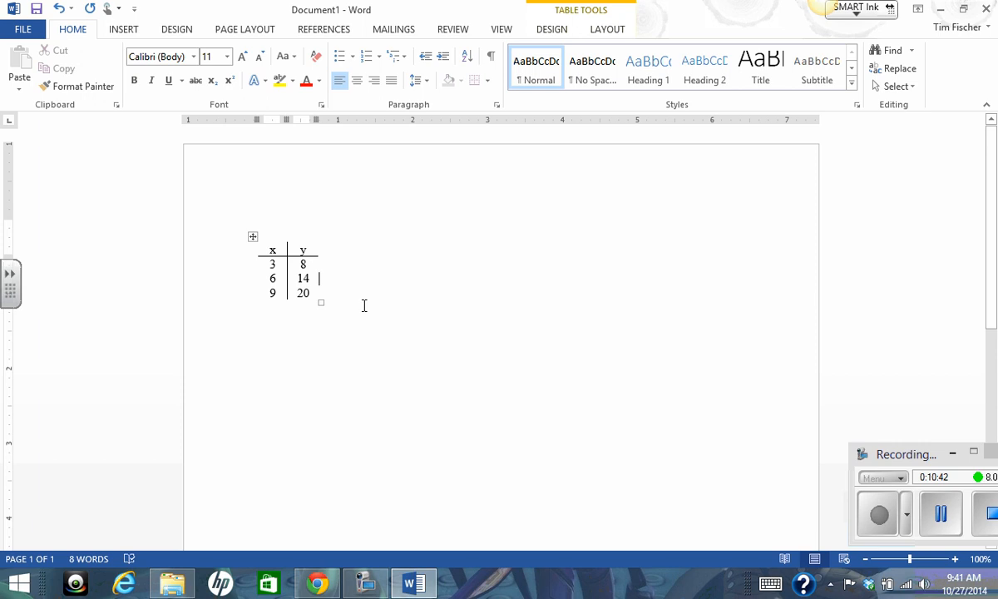
# Try filling the whole x/y table with a light gray shading, and undo the shading.
pyautogui.rightClick(301, 278)
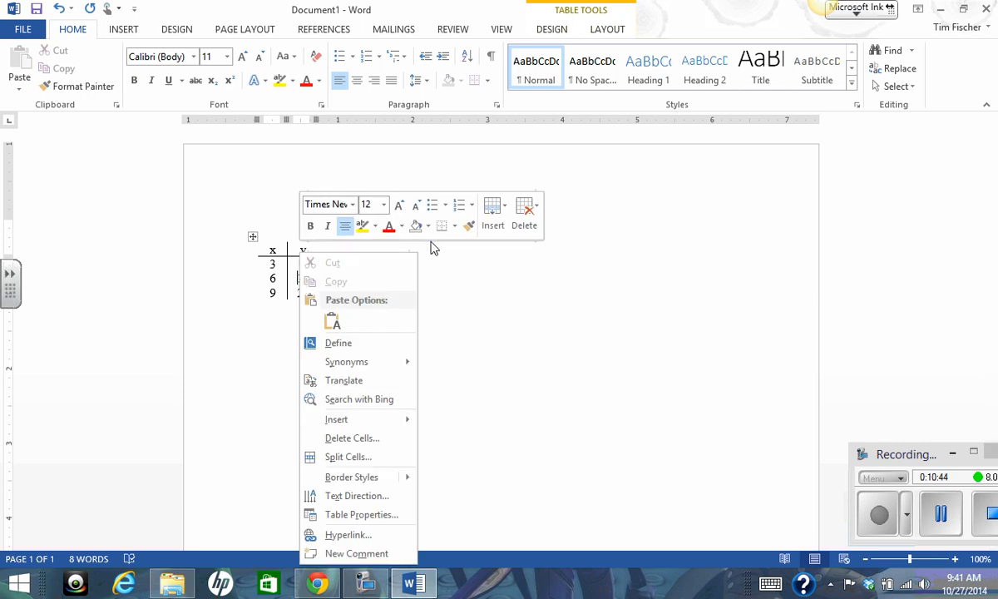
pyautogui.click(453, 226)
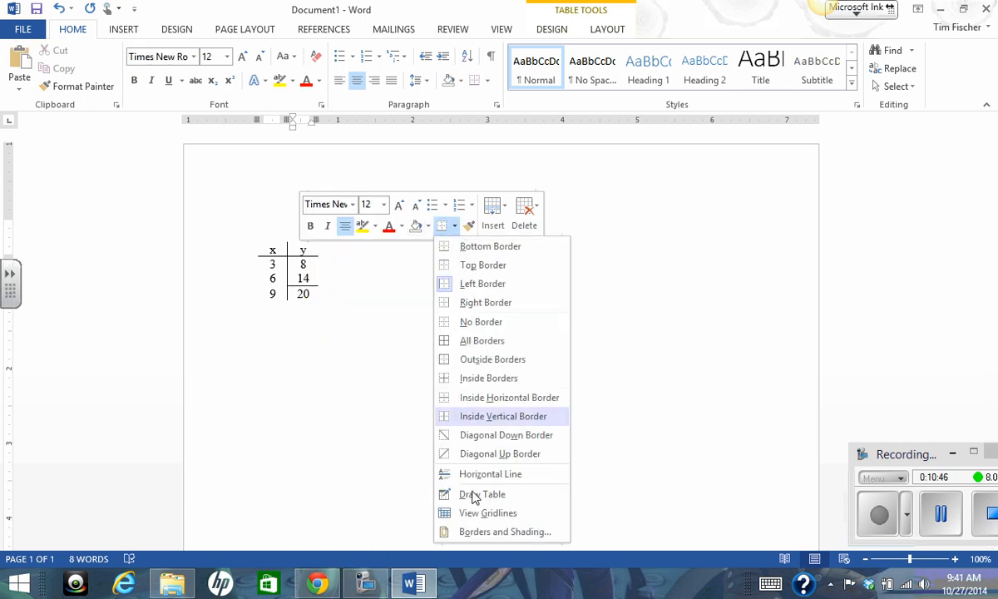
pyautogui.click(480, 540)
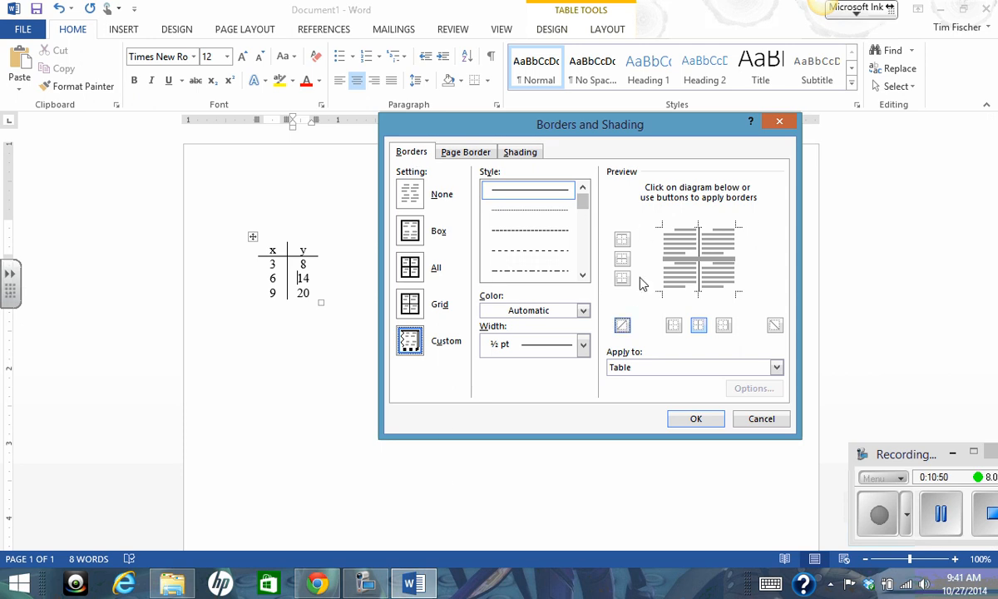
pyautogui.click(524, 153)
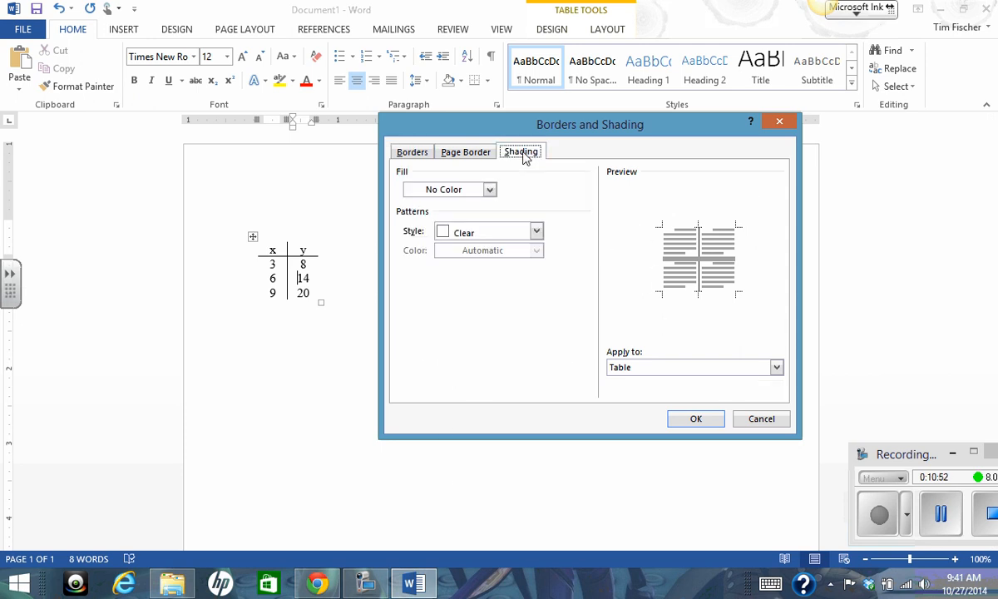
pyautogui.click(490, 190)
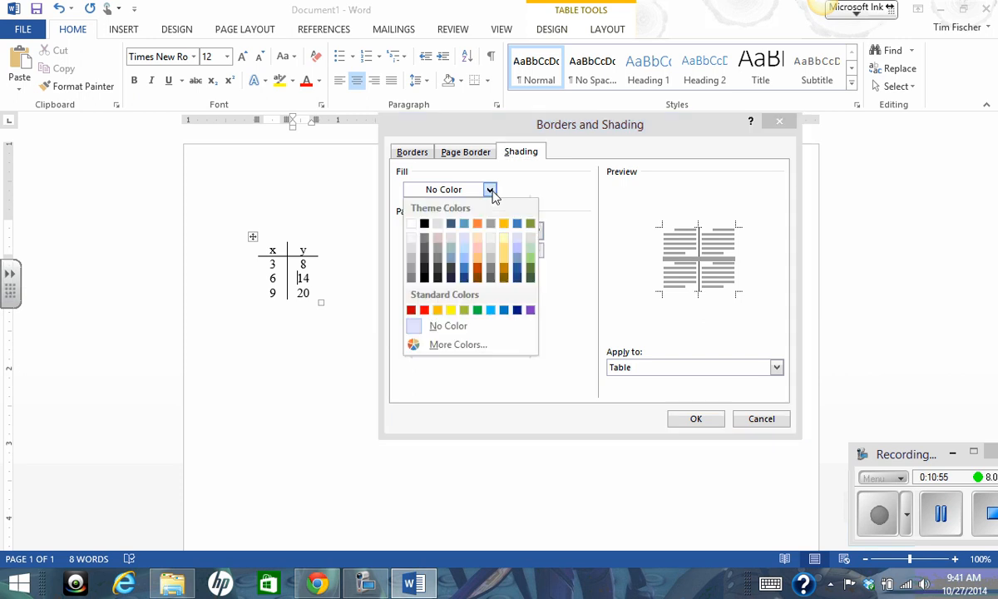
pyautogui.click(411, 258)
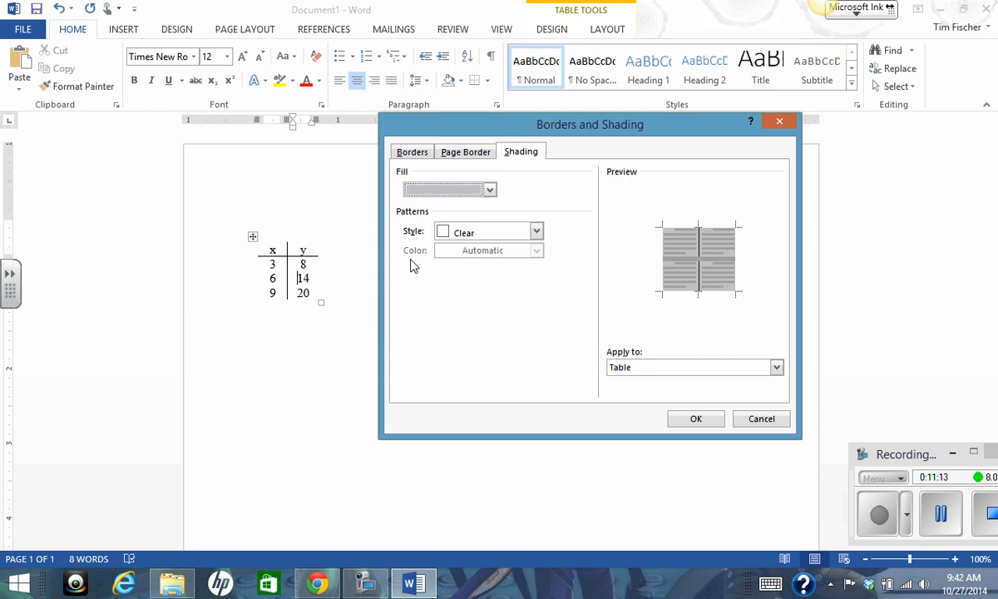
pyautogui.click(693, 419)
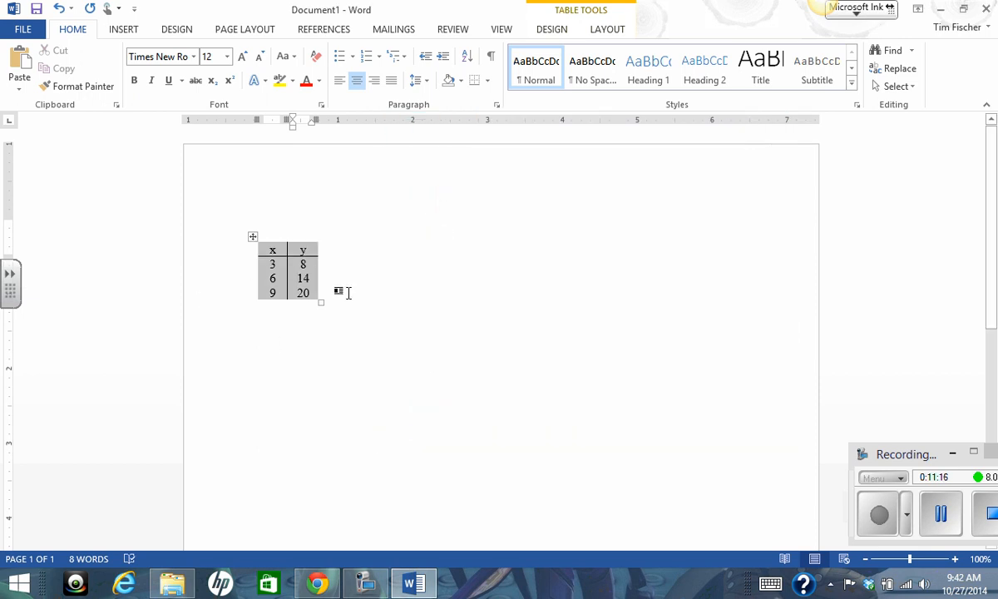
pyautogui.click(59, 9)
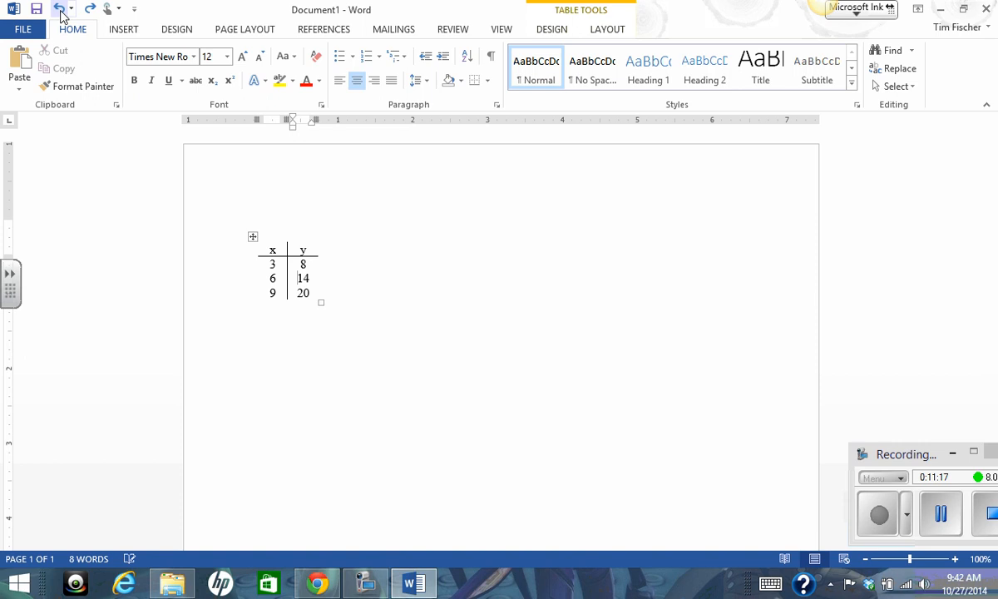
pyautogui.click(451, 382)
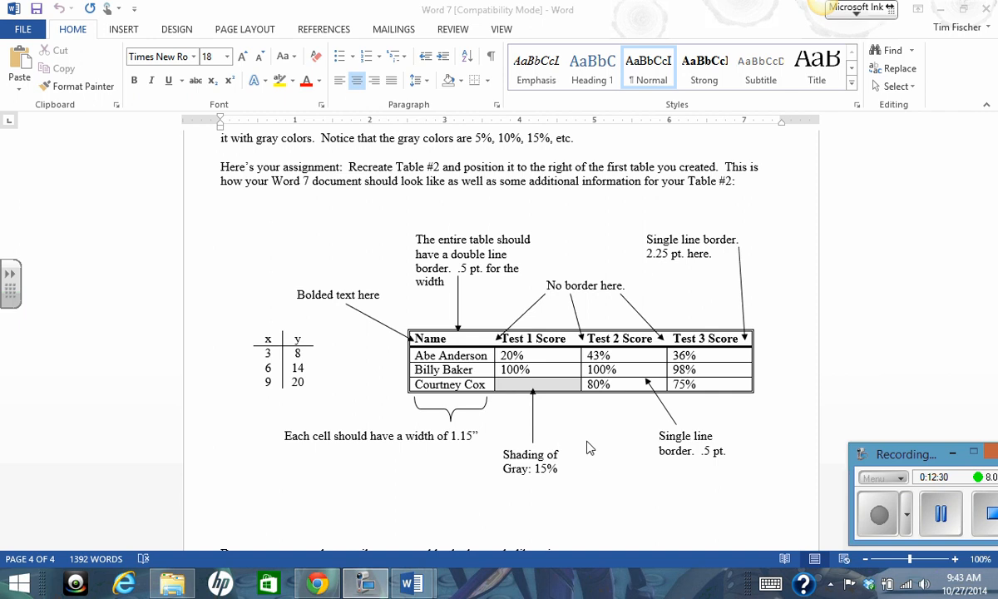
# Switch back to Document1, add a blank line below the x/y table and insert a 4x4 table there.
pyautogui.moveTo(418, 587)
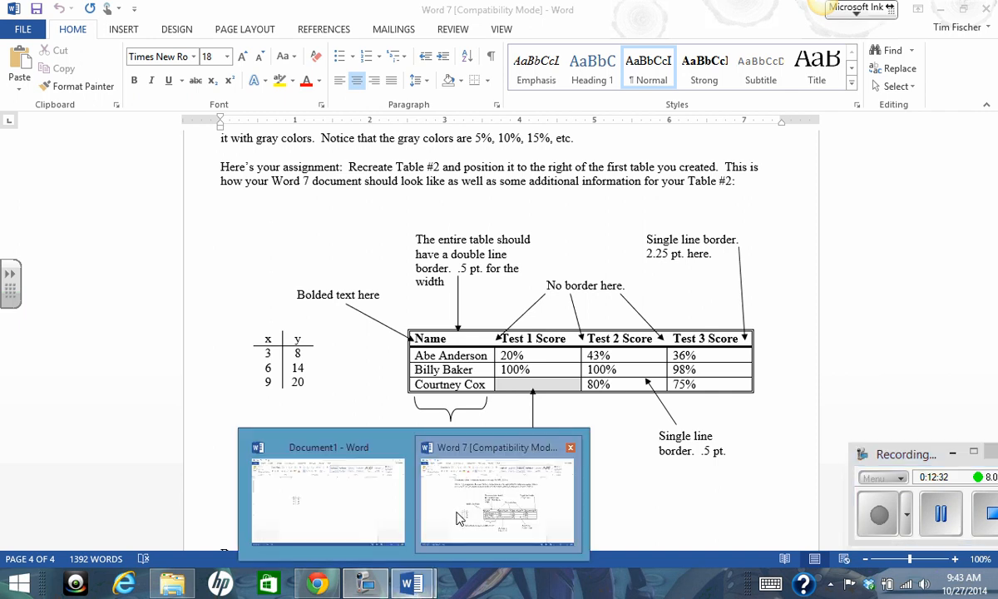
pyautogui.click(308, 466)
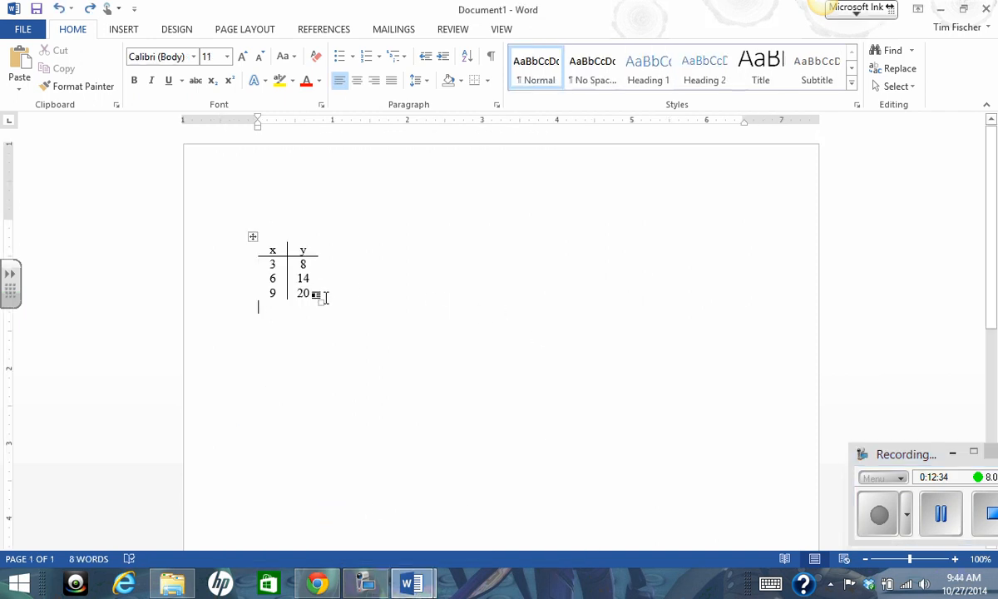
pyautogui.click(129, 33)
pyautogui.click(99, 86)
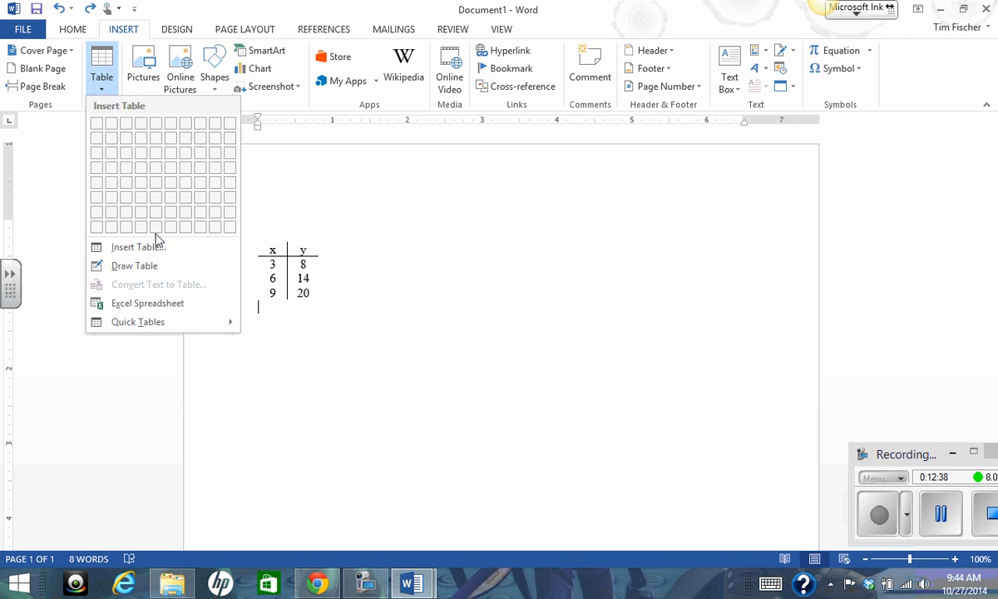
pyautogui.click(389, 259)
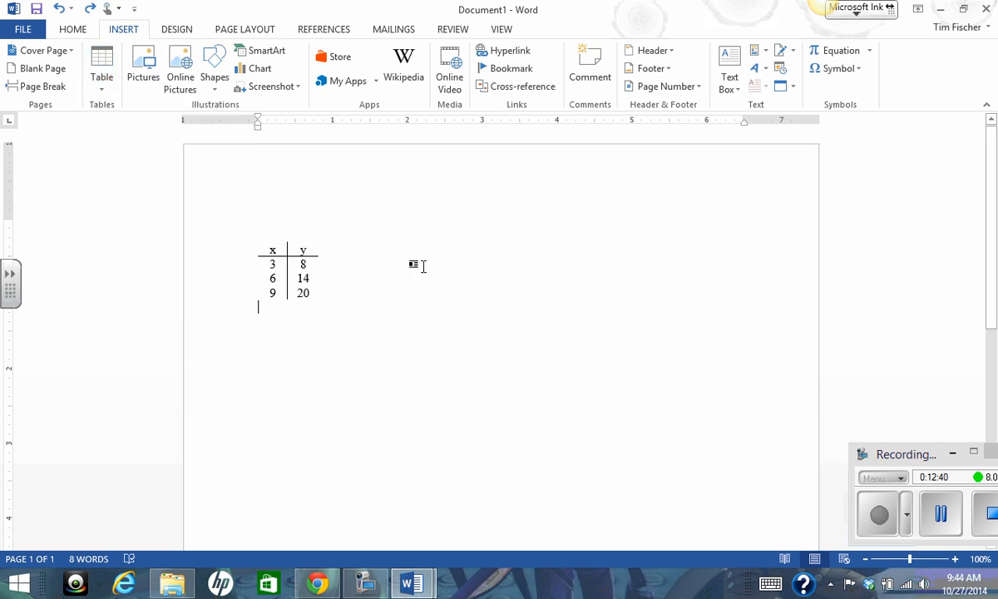
pyautogui.press('Return')
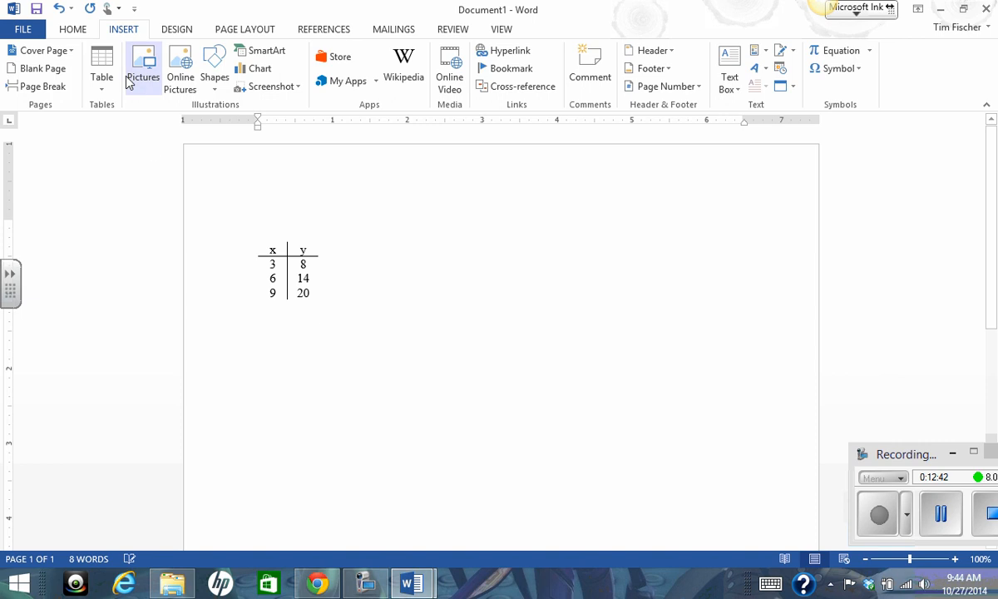
pyautogui.click(101, 83)
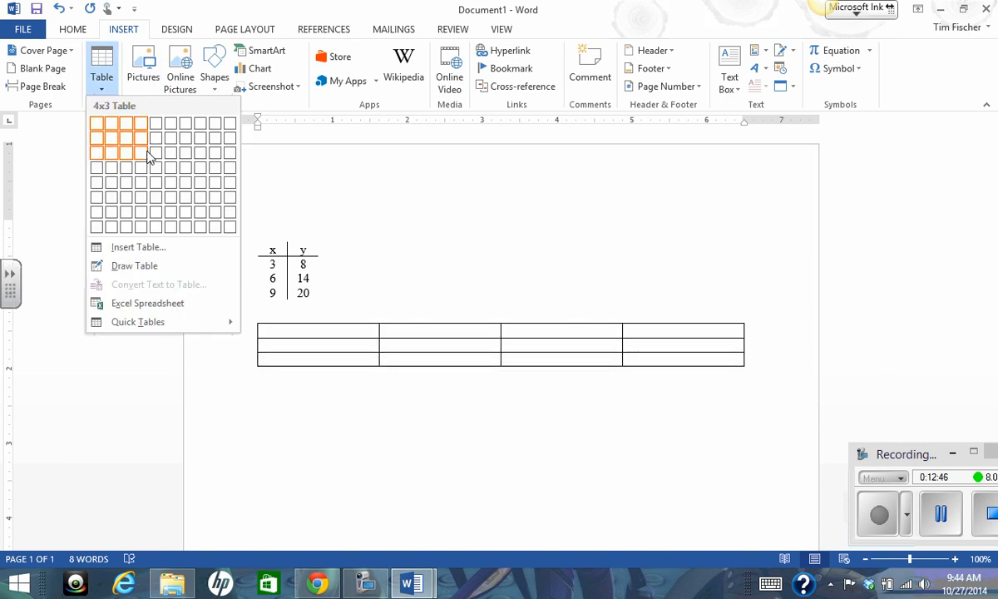
pyautogui.click(149, 168)
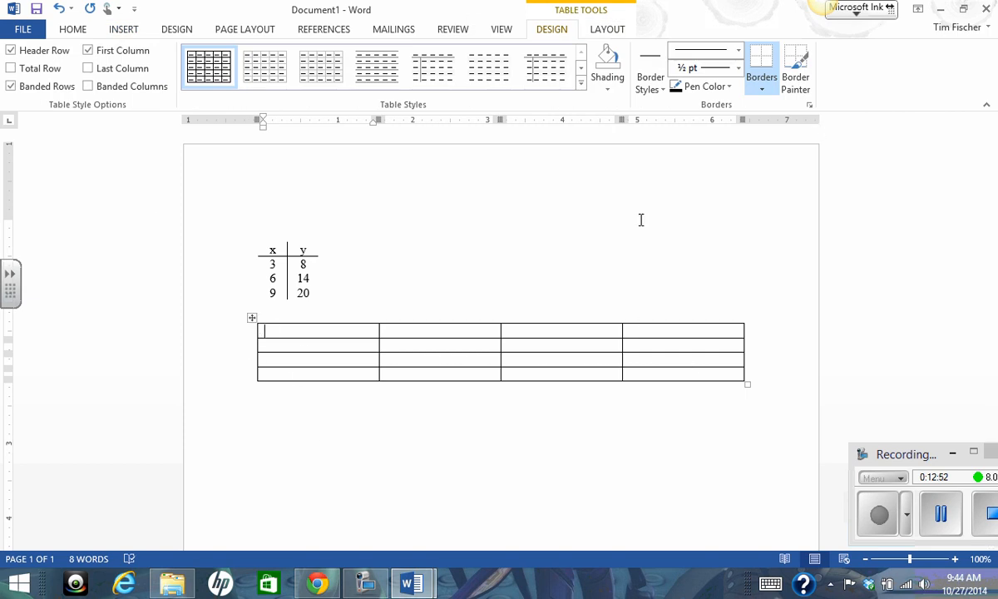
pyautogui.rightClick(253, 318)
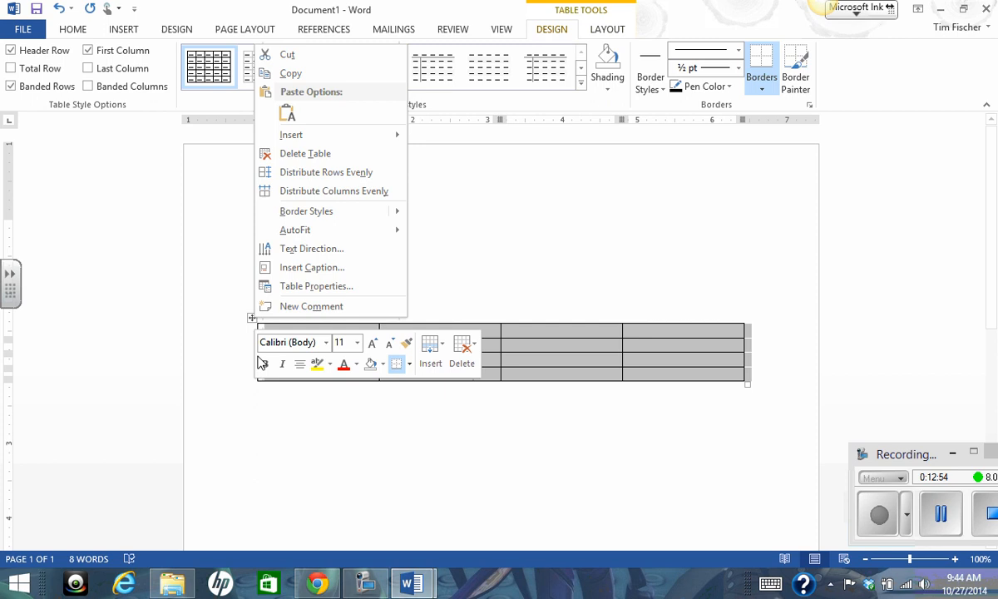
pyautogui.click(298, 286)
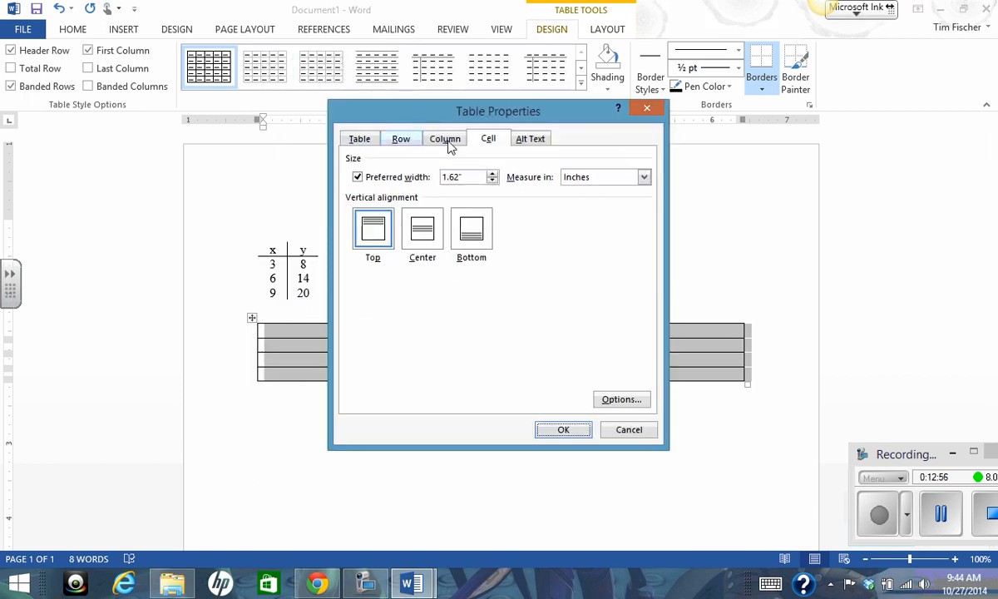
pyautogui.click(620, 431)
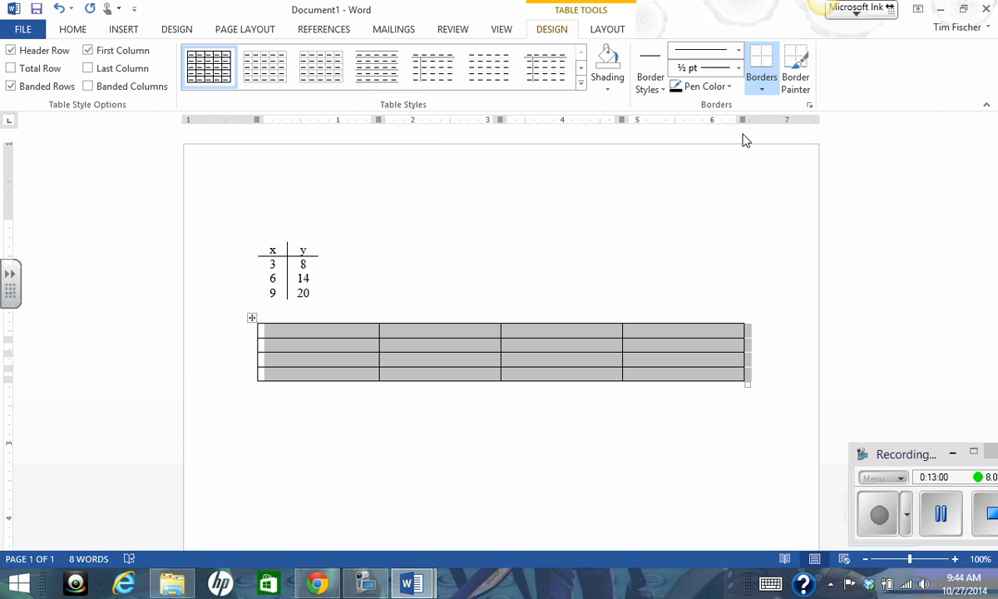
pyautogui.click(810, 106)
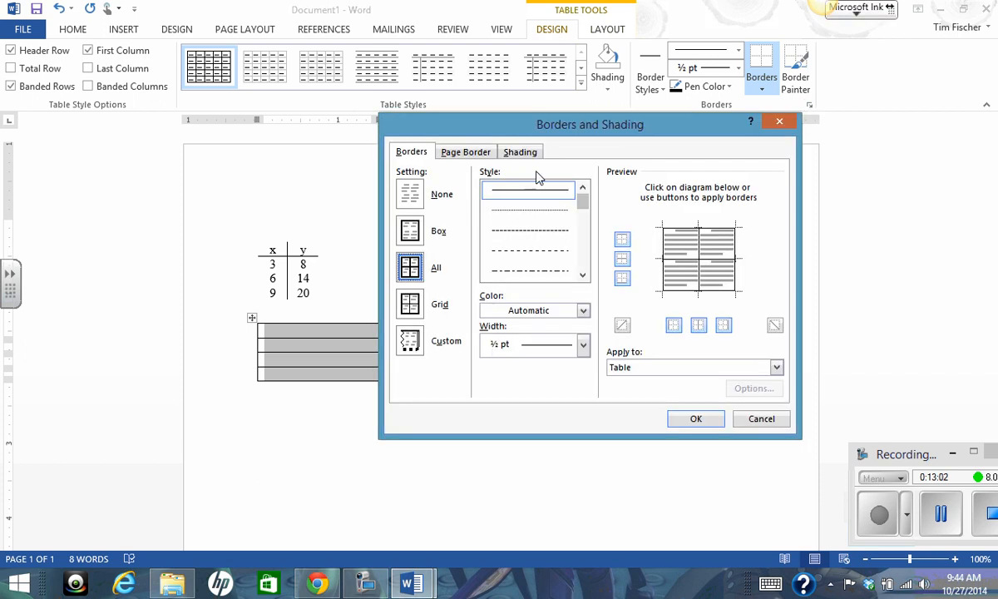
pyautogui.click(516, 154)
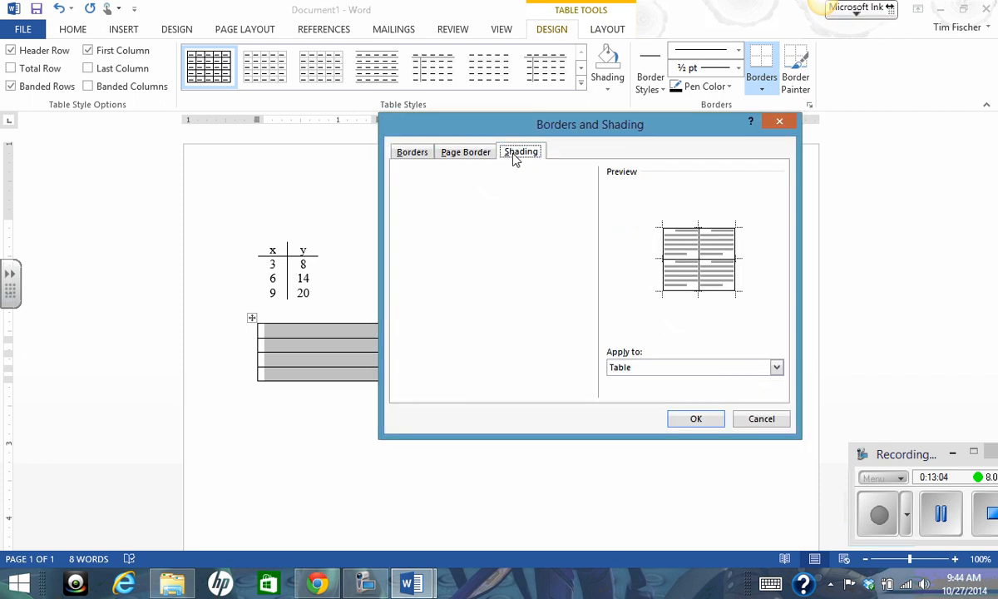
pyautogui.click(759, 417)
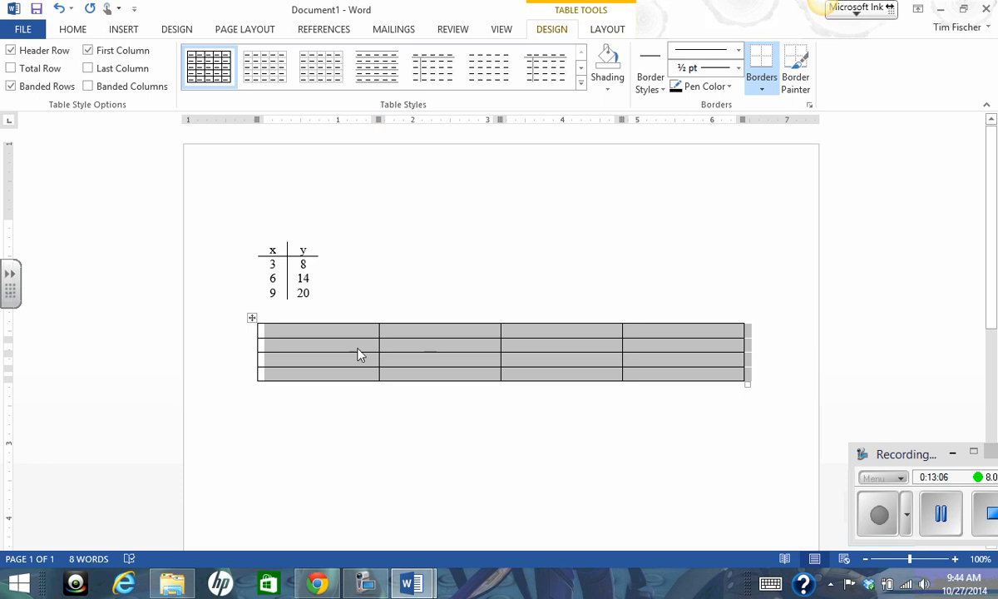
# Review the Borders and Shading settings for the whole 4x4 table and accept them without changes.
pyautogui.rightClick(325, 348)
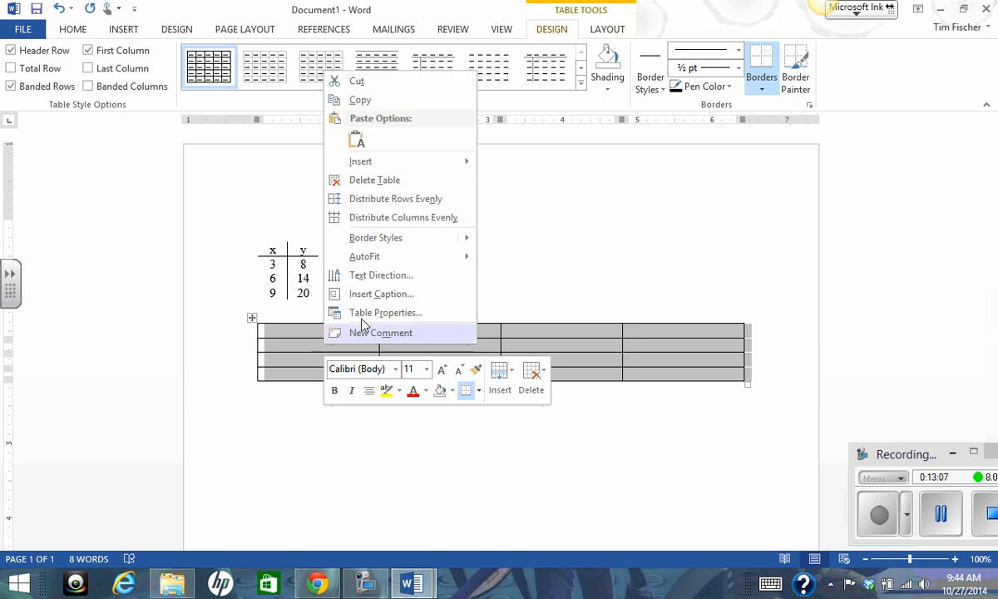
pyautogui.click(479, 391)
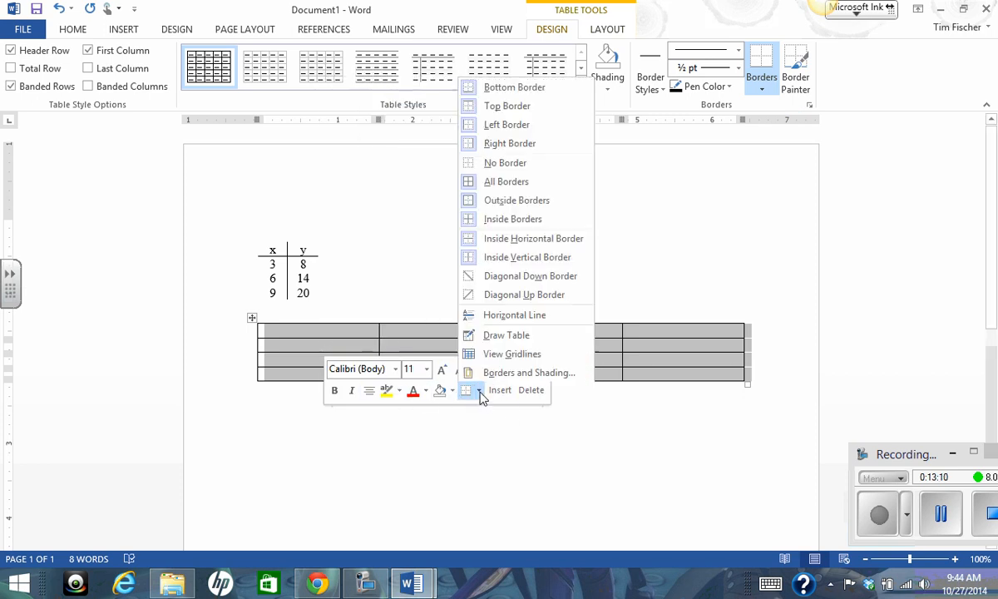
pyautogui.click(517, 372)
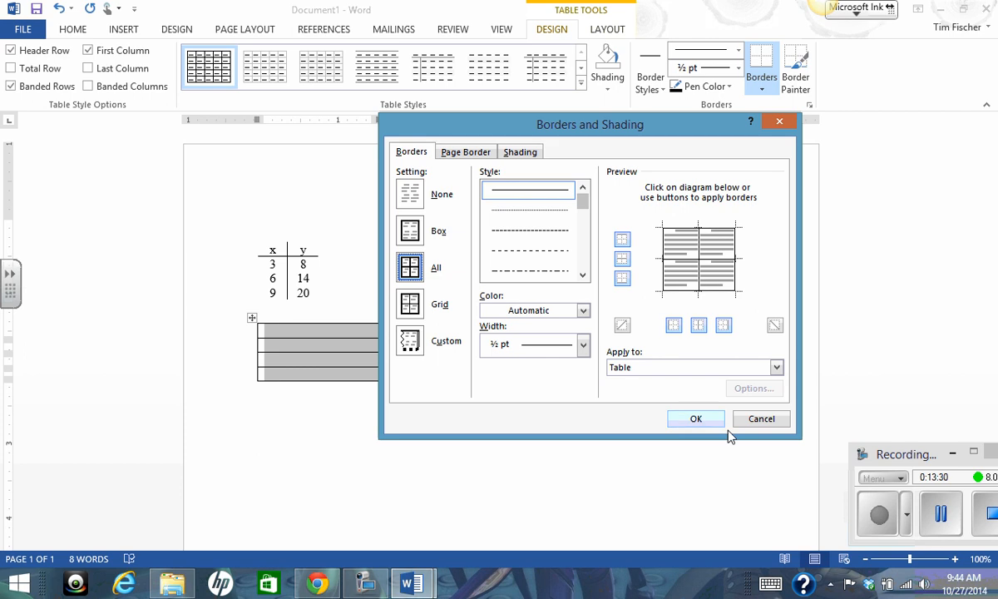
pyautogui.click(696, 419)
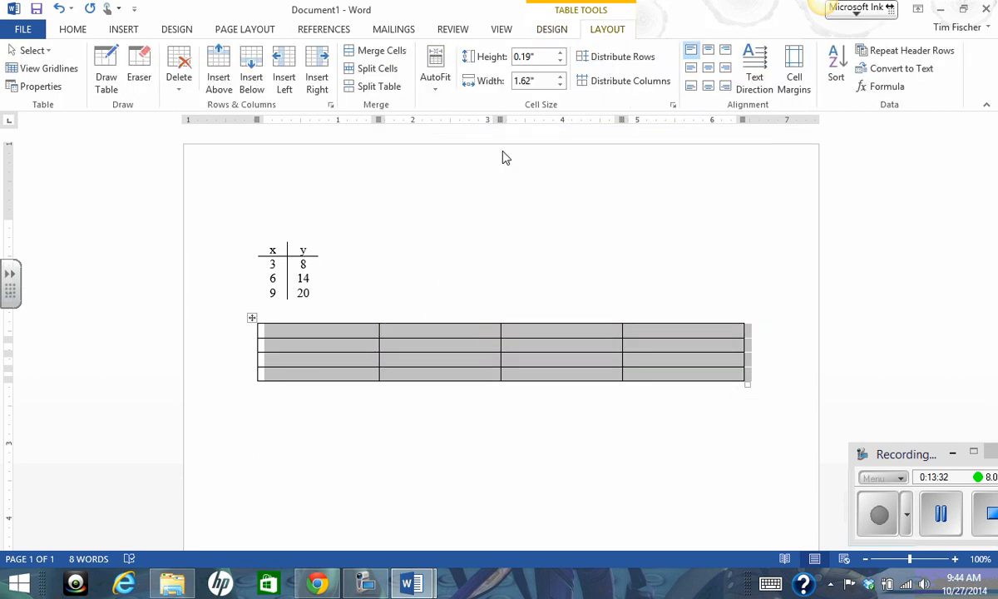